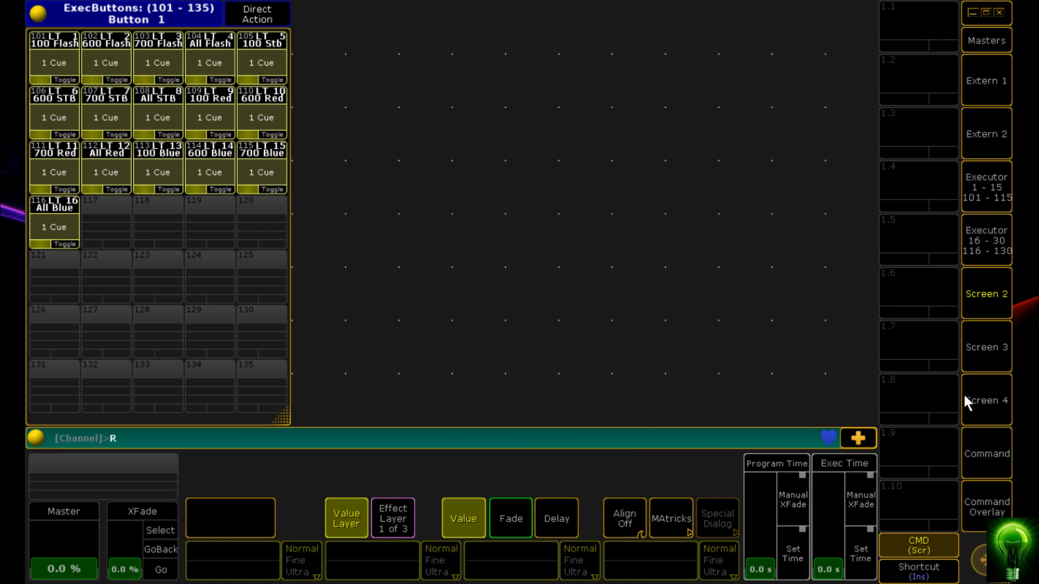
- Dismiss the reboot prompt, test executor 101's cue, enlarge the grid to 101–190, show Command screen
{"action": "left_click", "coordinate": [52, 62]}
{"action": "left_click", "coordinate": [547, 331]}
{"action": "left_click", "coordinate": [63, 52]}
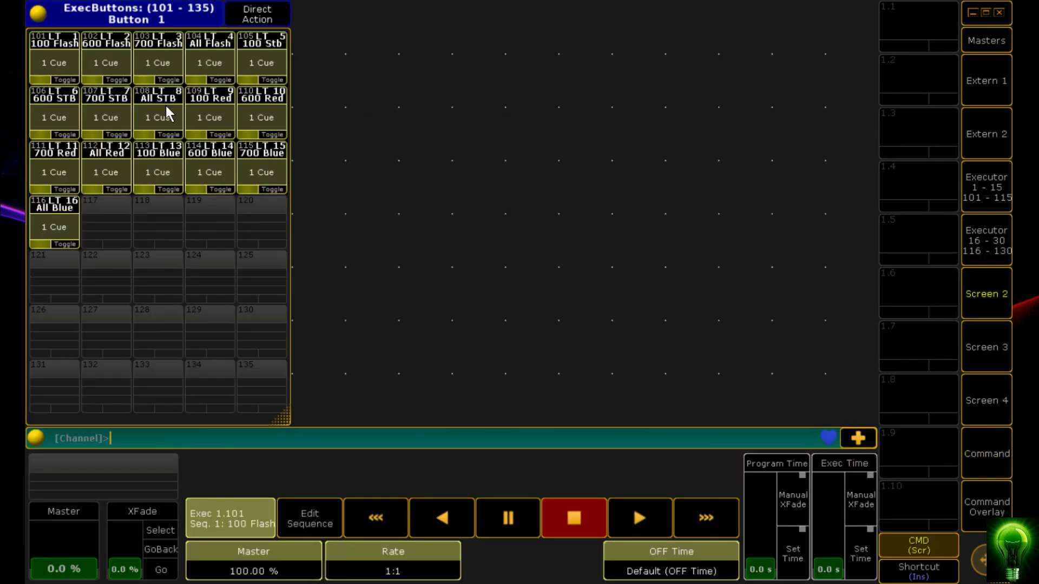
{"action": "left_click", "coordinate": [64, 80]}
{"action": "left_click", "coordinate": [64, 80]}
{"action": "left_click_drag", "start_coordinate": [912, 396], "coordinate": [881, 419]}
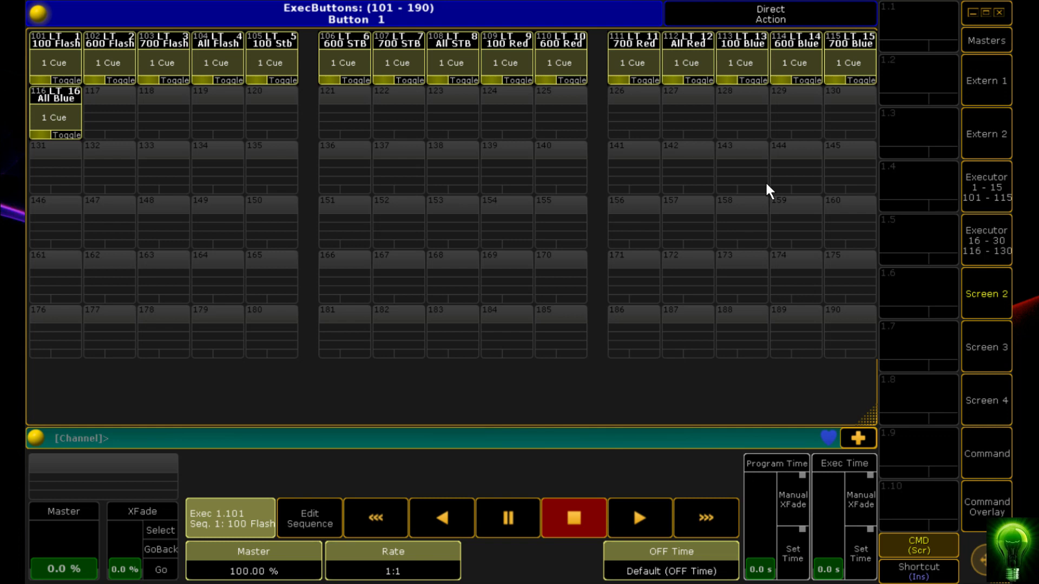
{"action": "left_click", "coordinate": [982, 469]}
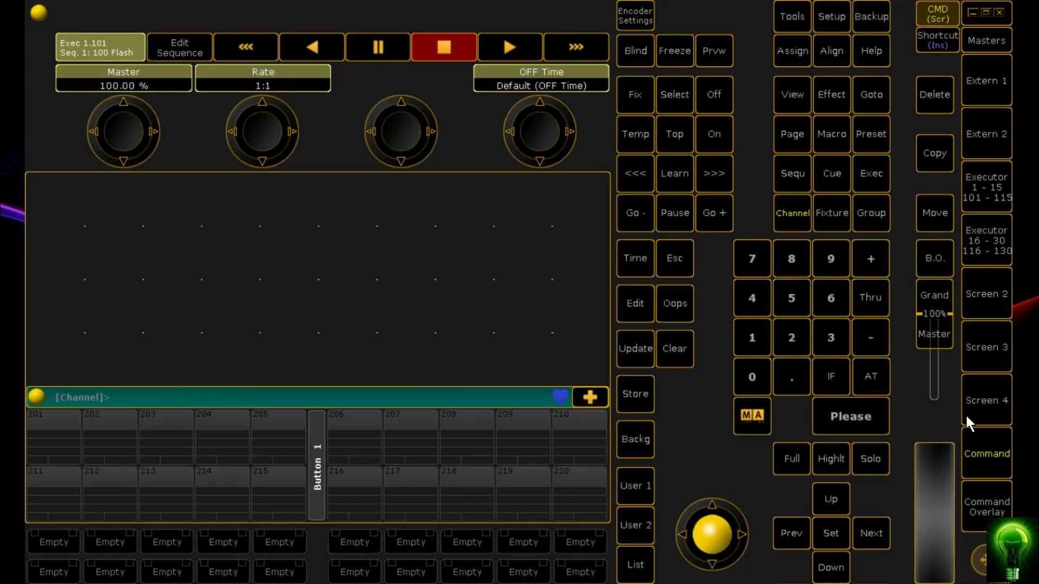
- In Options' Midi tab, set Midi In to Midi Fighter Spectra, keeping Midi Out on LoopBe Internal MIDI
{"action": "left_click", "coordinate": [40, 11]}
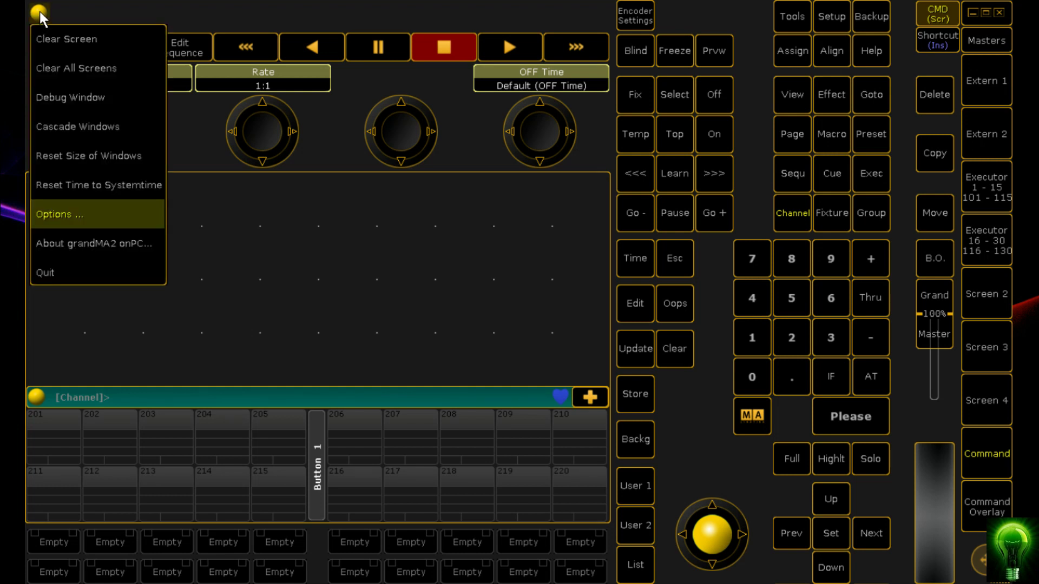
{"action": "left_click", "coordinate": [92, 219]}
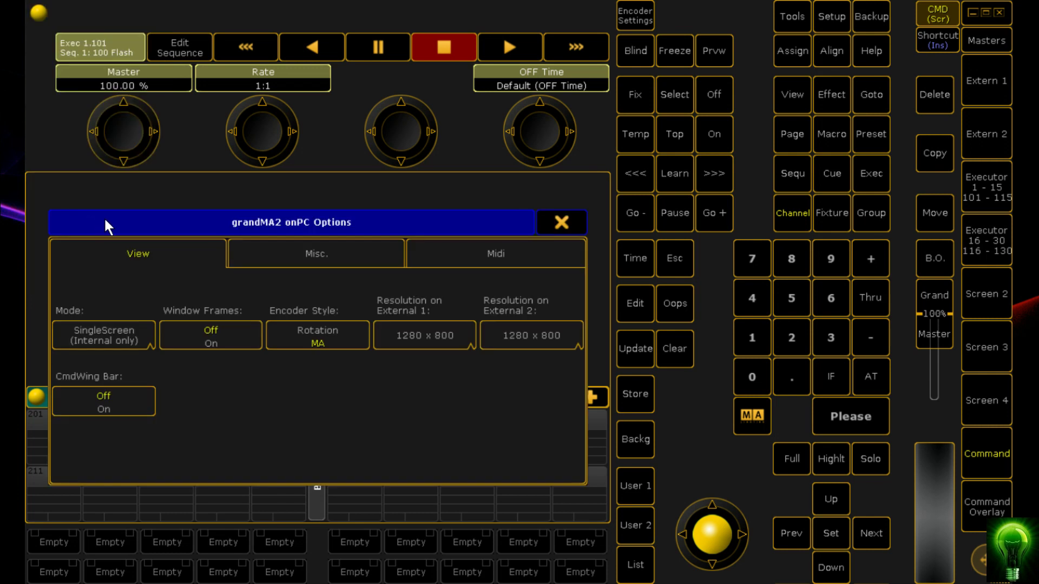
{"action": "left_click", "coordinate": [527, 257]}
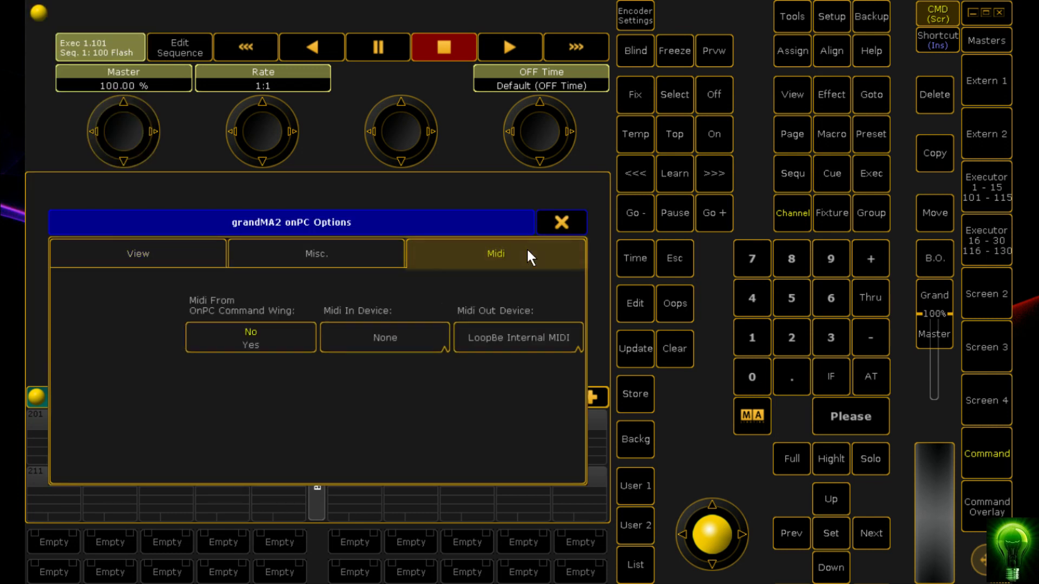
{"action": "left_click", "coordinate": [387, 347]}
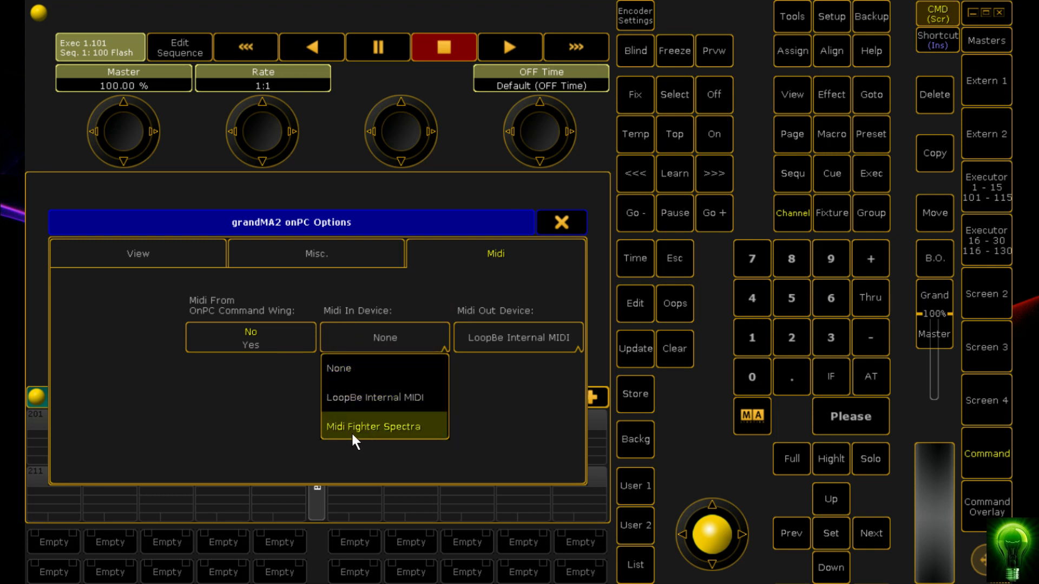
{"action": "left_click", "coordinate": [392, 427]}
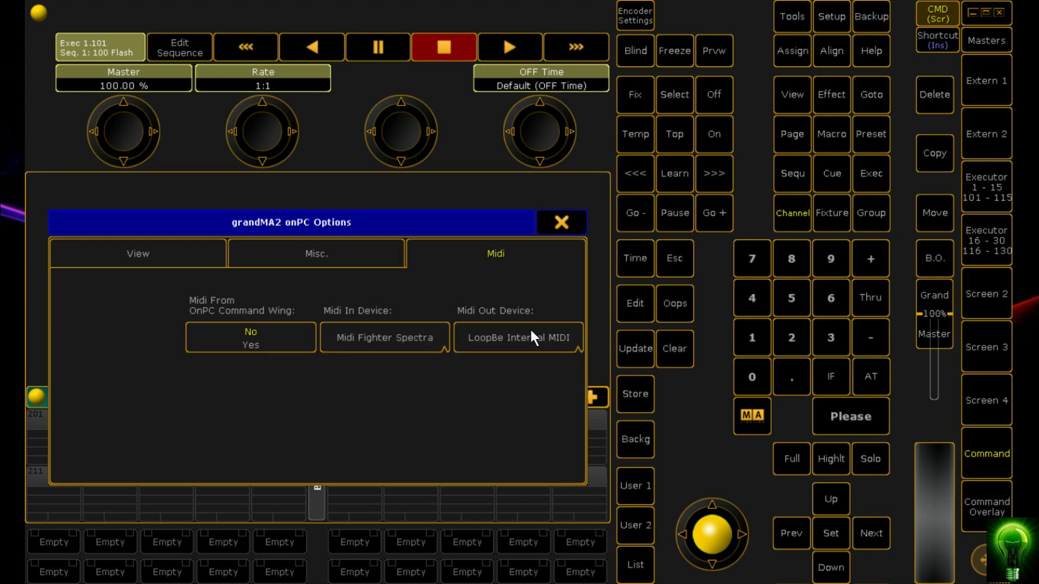
{"action": "left_click", "coordinate": [531, 331]}
{"action": "left_click", "coordinate": [536, 456]}
{"action": "left_click", "coordinate": [521, 345]}
{"action": "left_click", "coordinate": [509, 430]}
{"action": "left_click", "coordinate": [561, 223]}
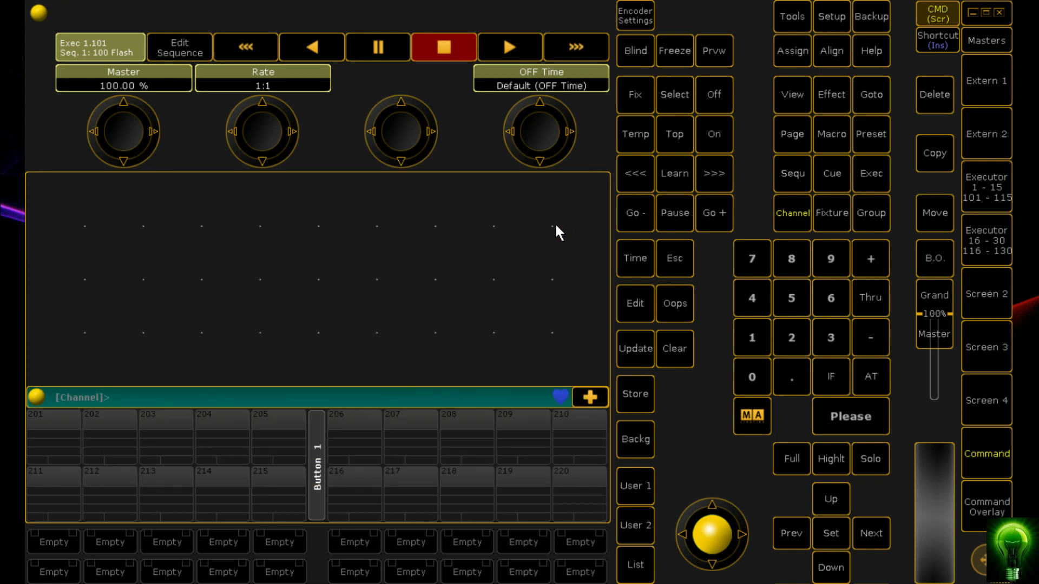
- Add 16 RemoteMidi entries with Add Multiple in Remote Inputs Setup's MidiRemotes tab
{"action": "left_click", "coordinate": [835, 17]}
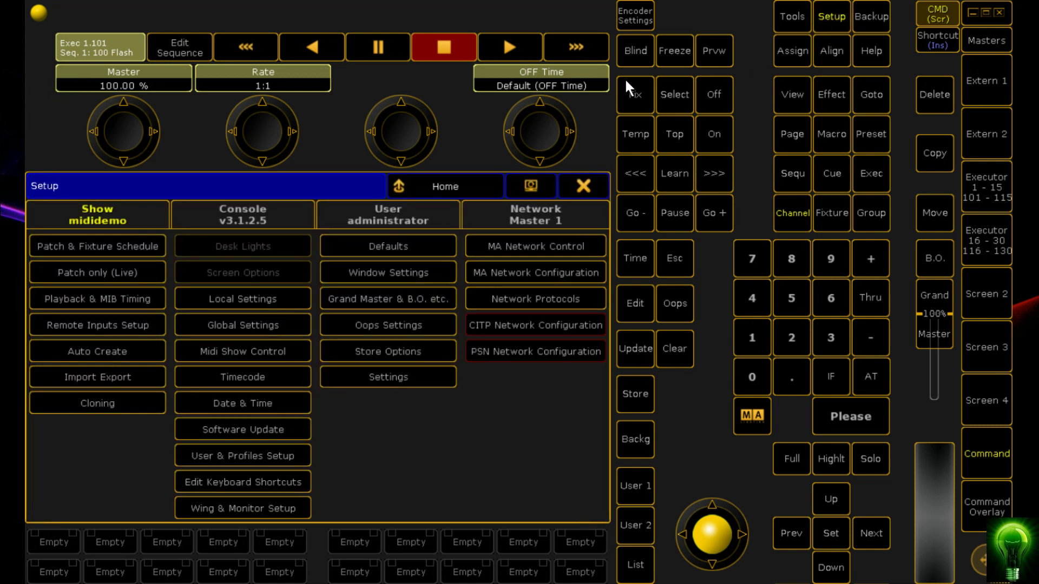
{"action": "left_click", "coordinate": [84, 331]}
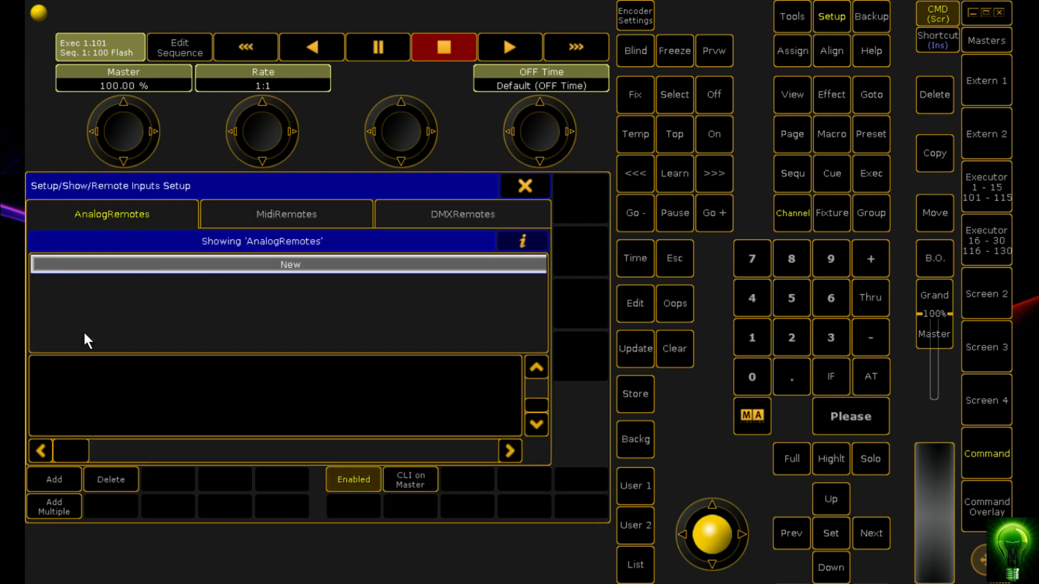
{"action": "left_click", "coordinate": [288, 212]}
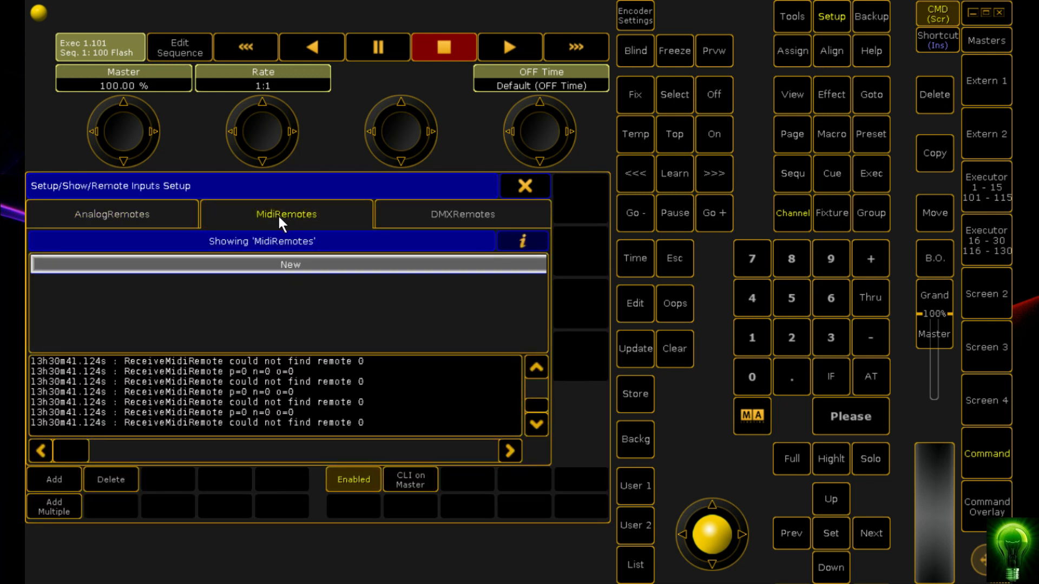
{"action": "left_click", "coordinate": [57, 508]}
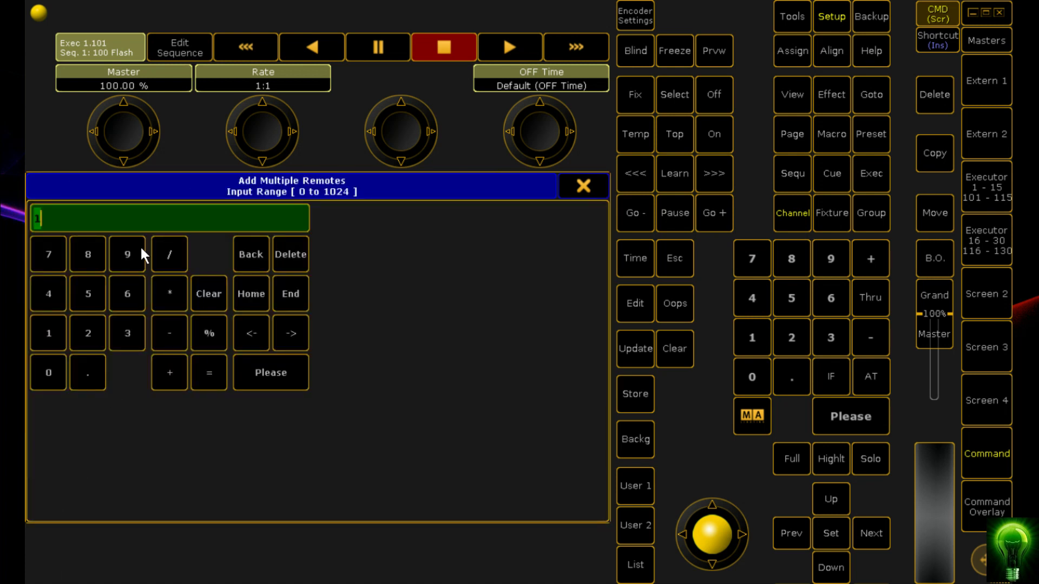
{"action": "left_click", "coordinate": [41, 331]}
{"action": "left_click", "coordinate": [130, 292]}
{"action": "left_click", "coordinate": [271, 373]}
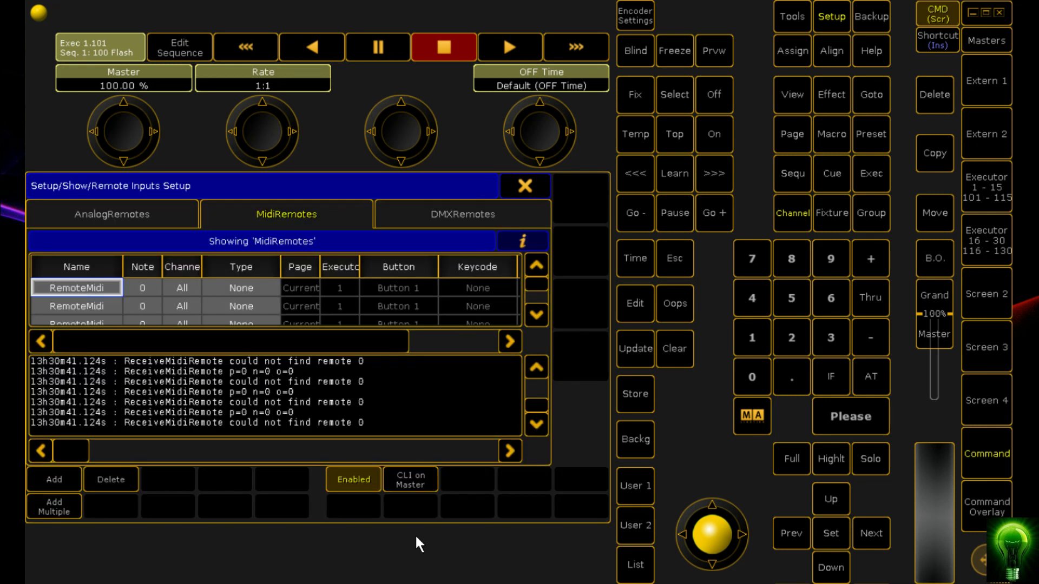
- Set the Type of all 16 MIDI remotes to Exec
{"action": "left_click", "coordinate": [234, 281]}
{"action": "scroll", "coordinate": [237, 306], "scroll_direction": "down", "scroll_amount": 10}
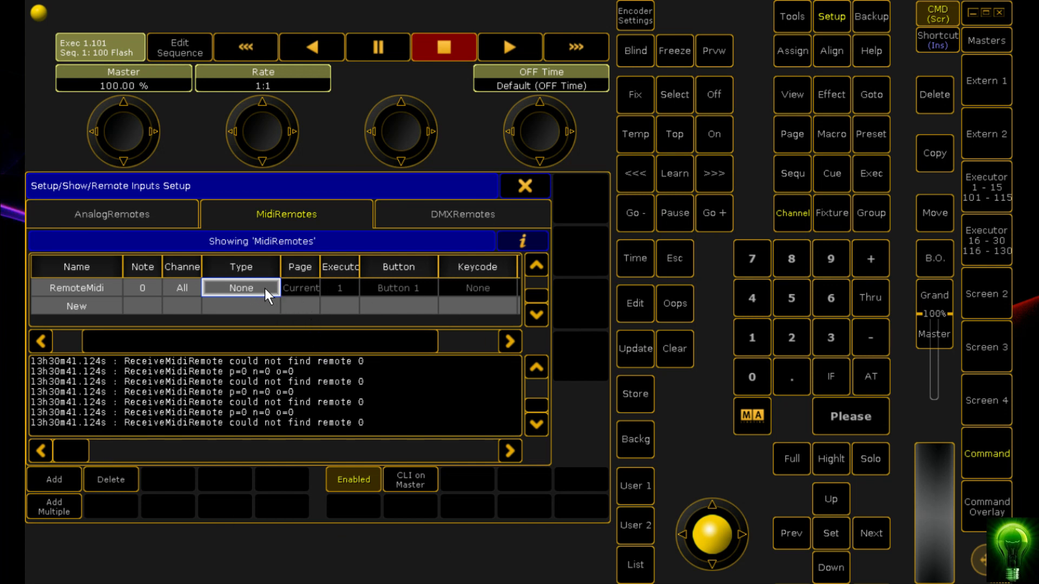
{"action": "left_click", "coordinate": [232, 290]}
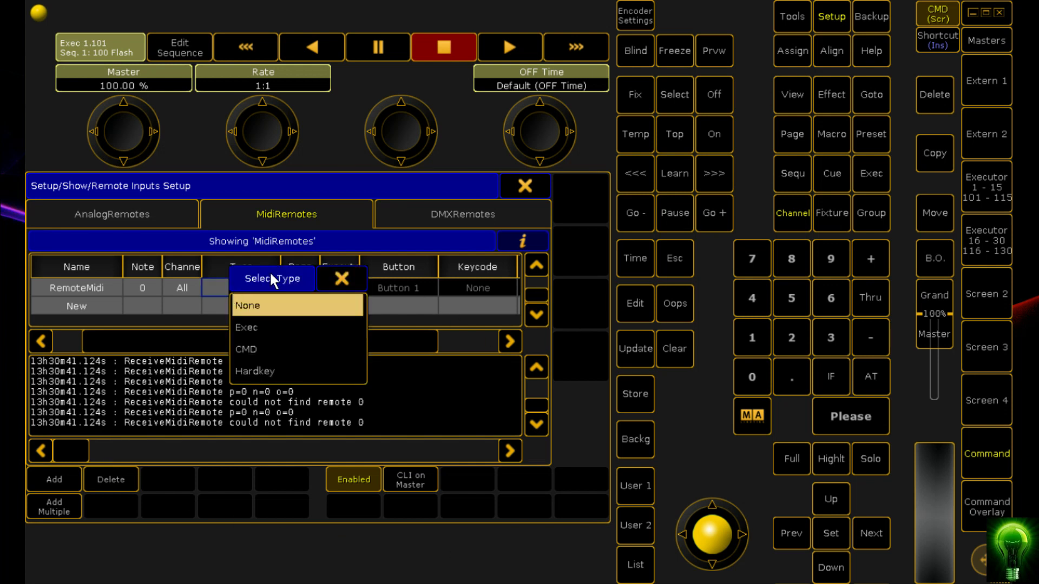
{"action": "left_click", "coordinate": [284, 327]}
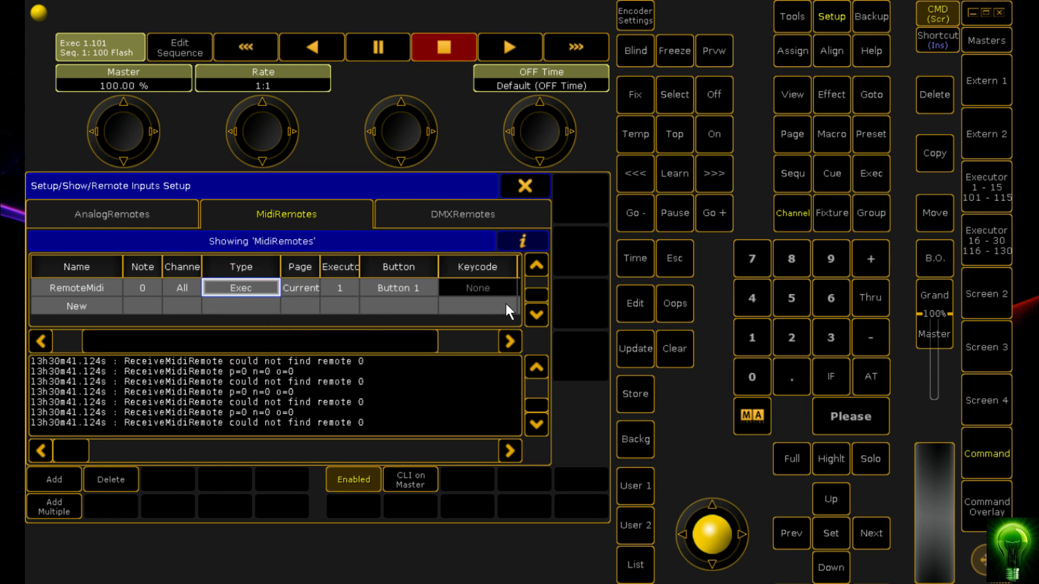
{"action": "left_click", "coordinate": [533, 290]}
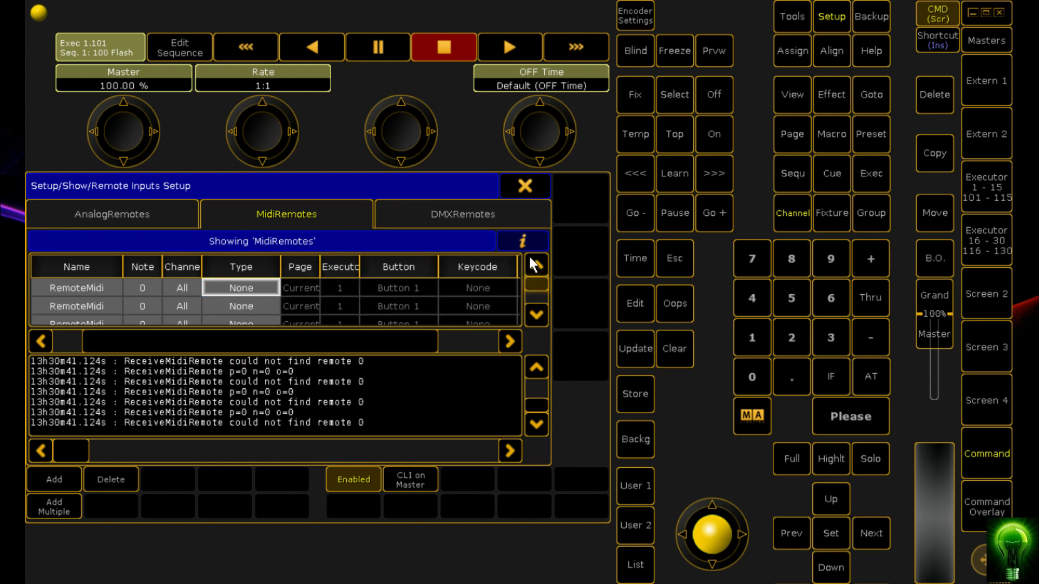
{"action": "left_click", "coordinate": [252, 306]}
{"action": "left_click_drag", "start_coordinate": [248, 294], "coordinate": [235, 321]}
{"action": "left_click", "coordinate": [238, 288]}
{"action": "left_click", "coordinate": [238, 288]}
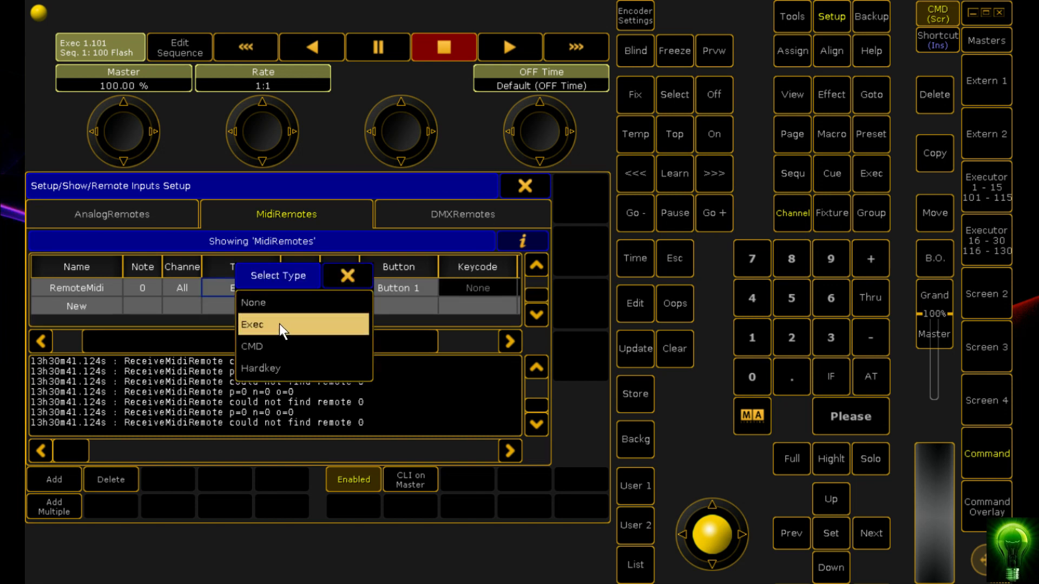
{"action": "left_click", "coordinate": [279, 324]}
- Set the Page of all remotes to 1
{"action": "left_click", "coordinate": [307, 279]}
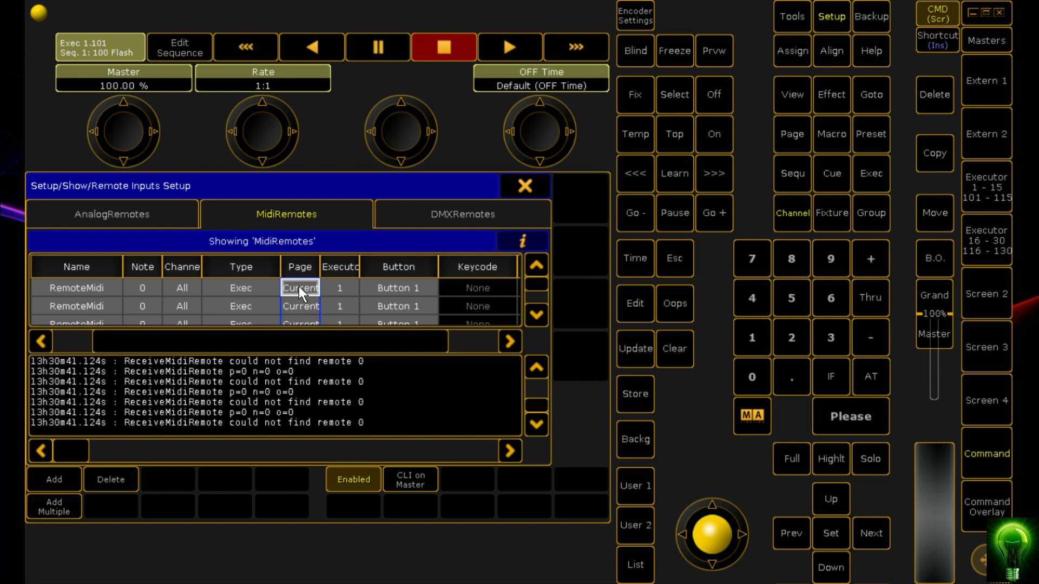
{"action": "left_click", "coordinate": [298, 287]}
{"action": "left_click", "coordinate": [50, 343]}
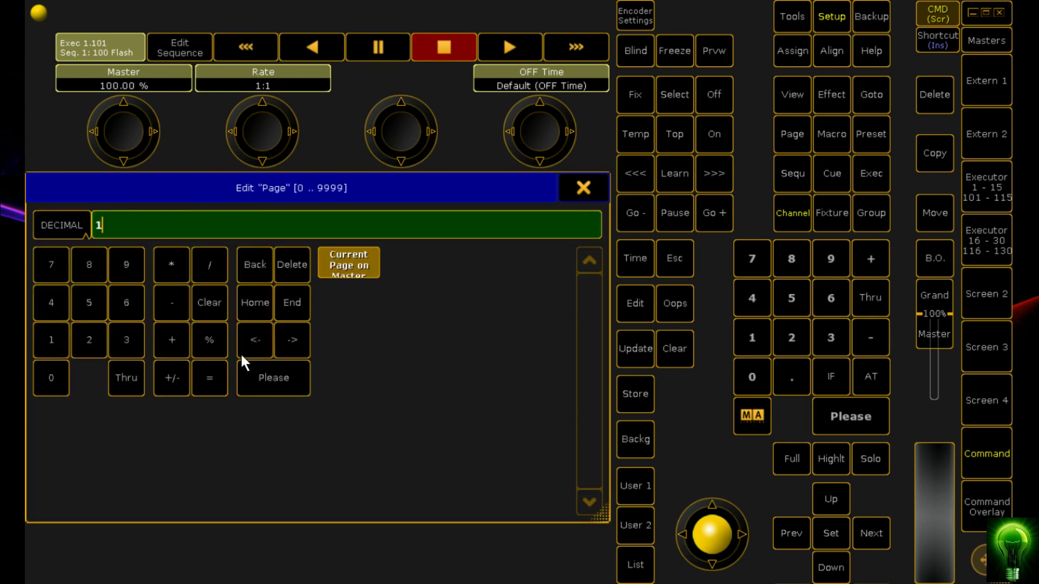
{"action": "left_click", "coordinate": [279, 384]}
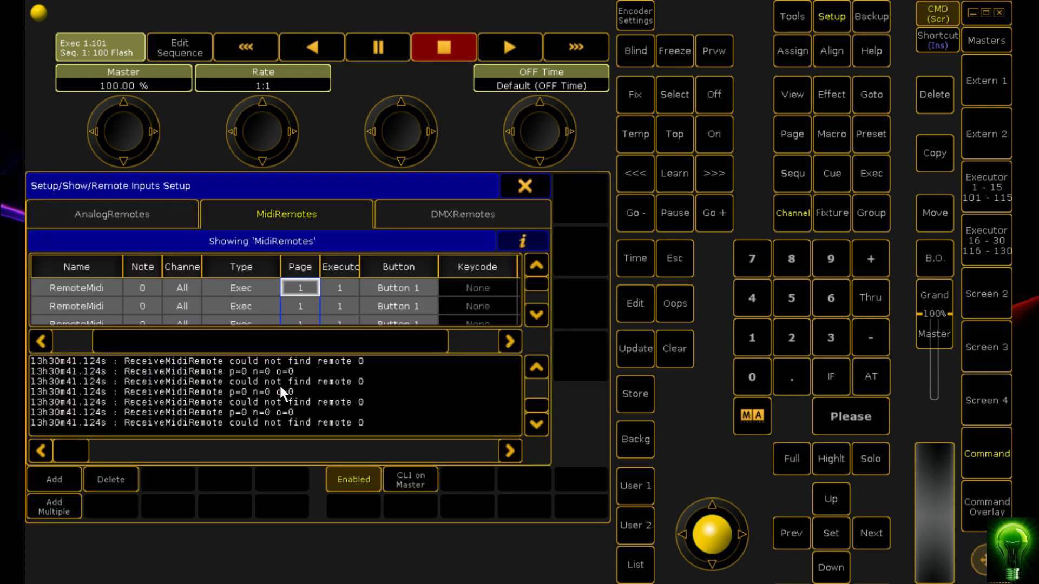
- Assign the remotes to executors 101 thru 116 with '101 thru'
{"action": "left_click", "coordinate": [335, 322]}
{"action": "left_click", "coordinate": [340, 289]}
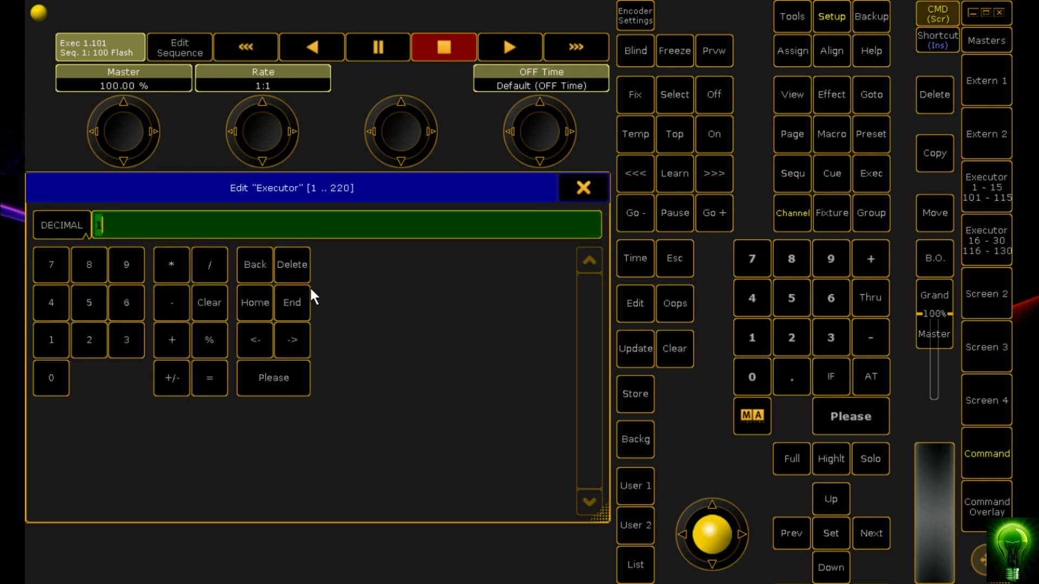
{"action": "left_click", "coordinate": [51, 339]}
{"action": "left_click", "coordinate": [51, 378]}
{"action": "left_click", "coordinate": [48, 342]}
{"action": "type", "text": "thru"}
{"action": "key", "text": "Return"}
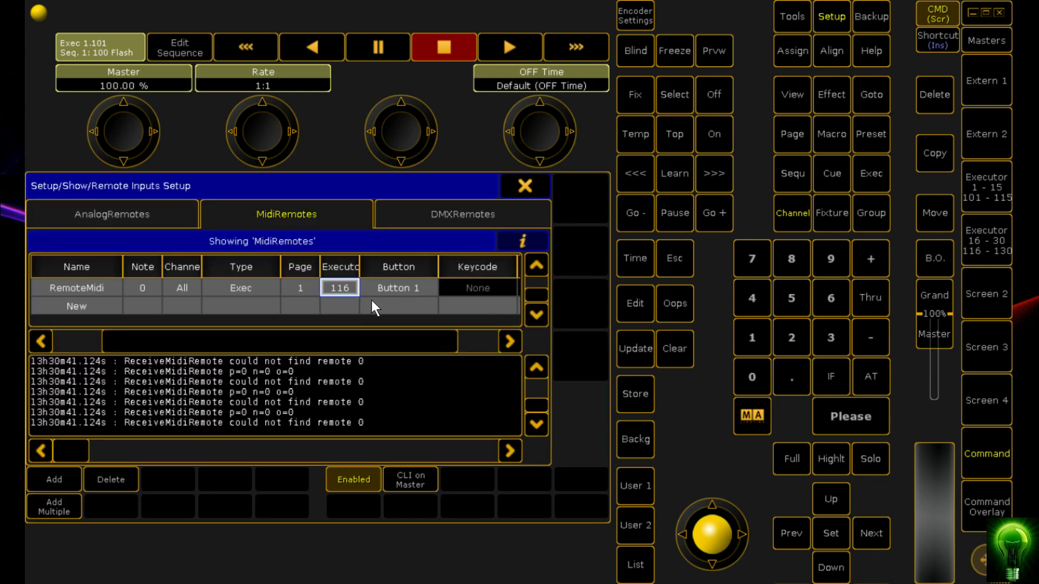
- Assign executor Button 1 to all the MIDI remotes
{"action": "left_click", "coordinate": [393, 281]}
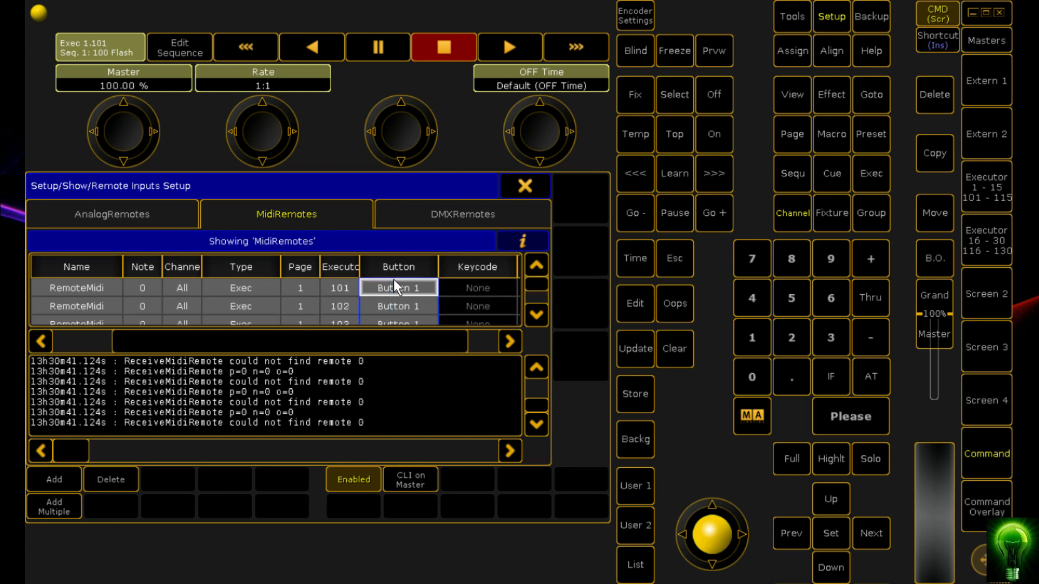
{"action": "left_click", "coordinate": [394, 280]}
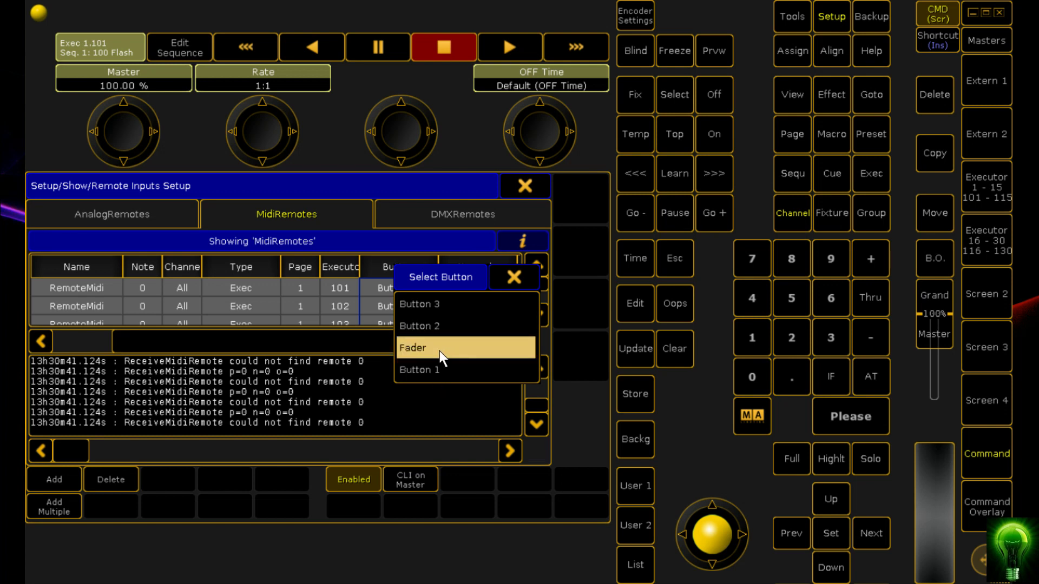
{"action": "left_click", "coordinate": [457, 374]}
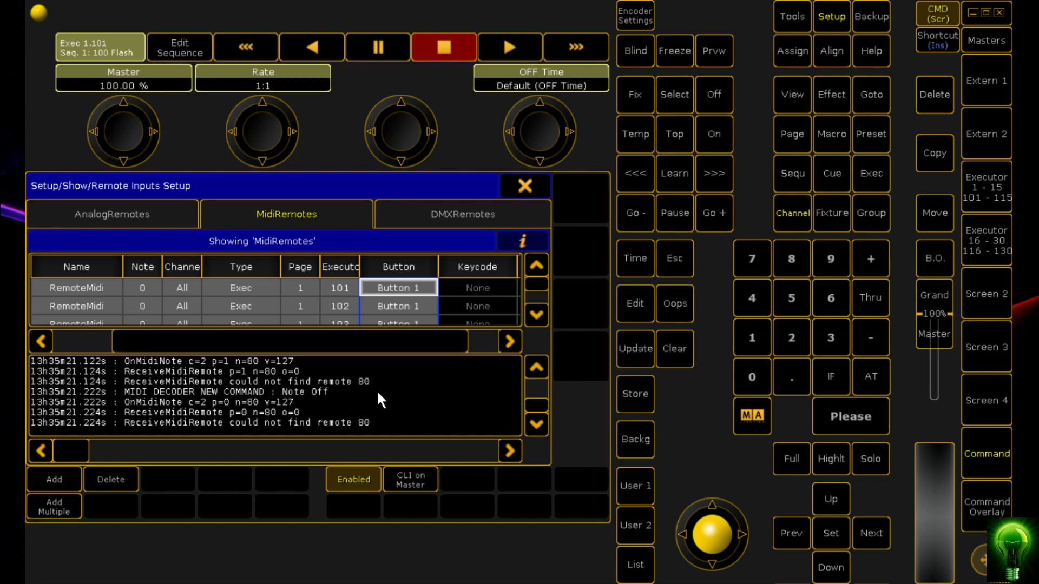
- Begin editing the remotes' Note value in the Note column
{"action": "left_click", "coordinate": [145, 286]}
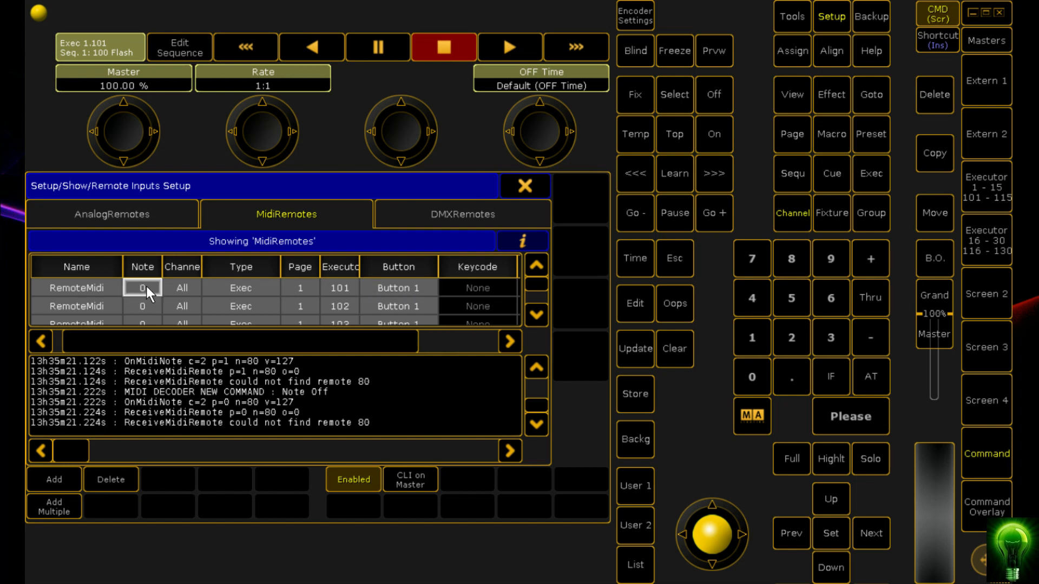
{"action": "scroll", "coordinate": [151, 314], "scroll_direction": "down", "scroll_amount": 5}
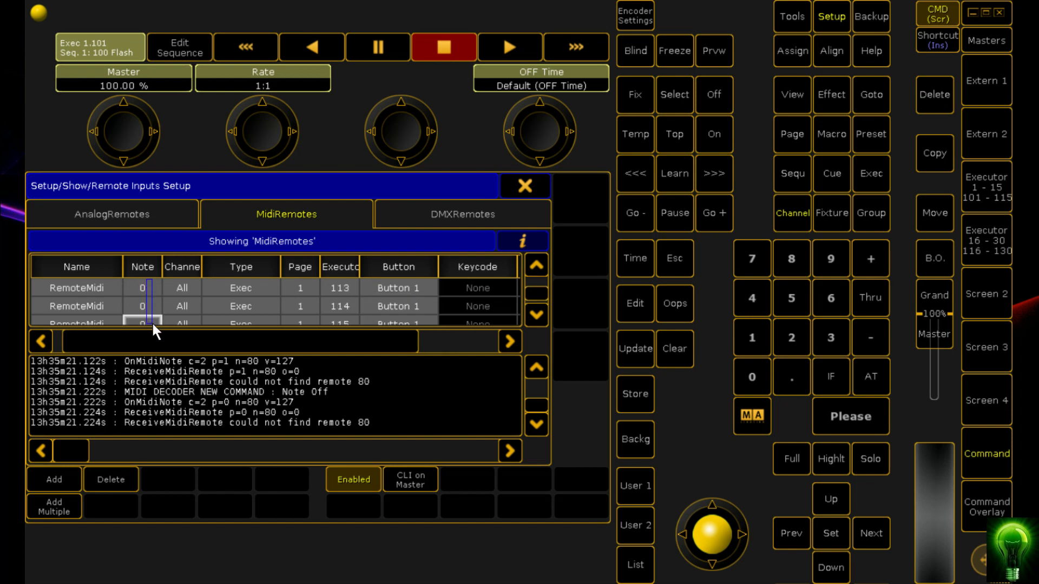
{"action": "left_click", "coordinate": [143, 291]}
- Set the remotes' note value to 2
{"action": "left_click", "coordinate": [80, 336]}
{"action": "left_click", "coordinate": [262, 379]}
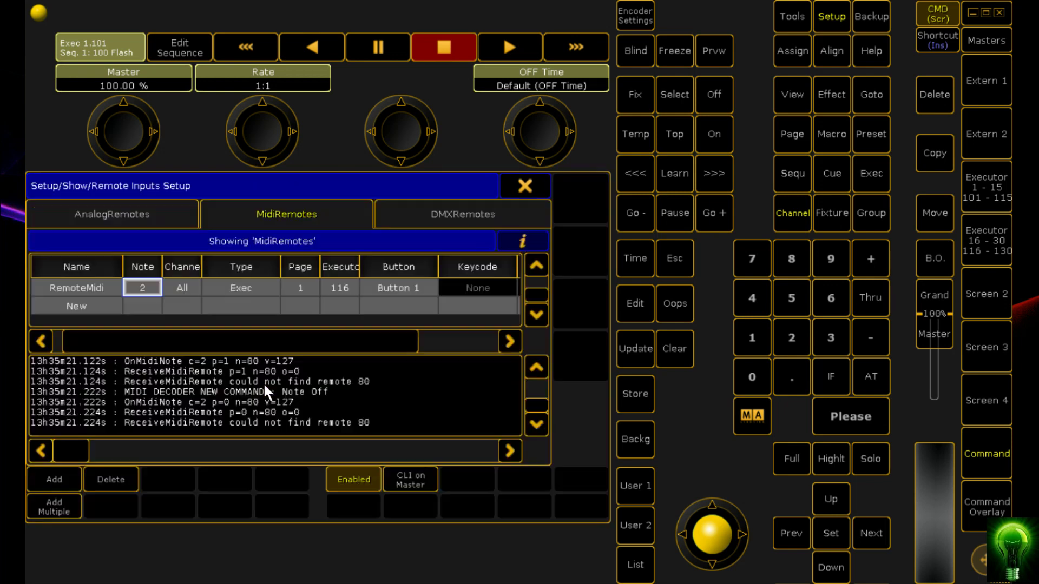
{"action": "left_click_drag", "start_coordinate": [530, 297], "coordinate": [539, 274]}
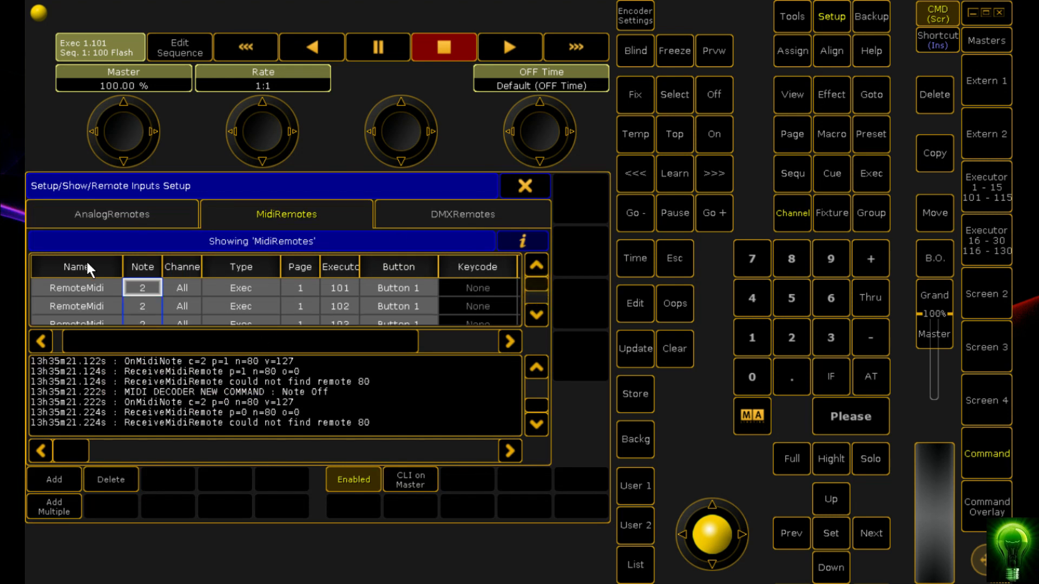
- Change the Channel of all sixteen remotes from All to 2
{"action": "left_click", "coordinate": [188, 281]}
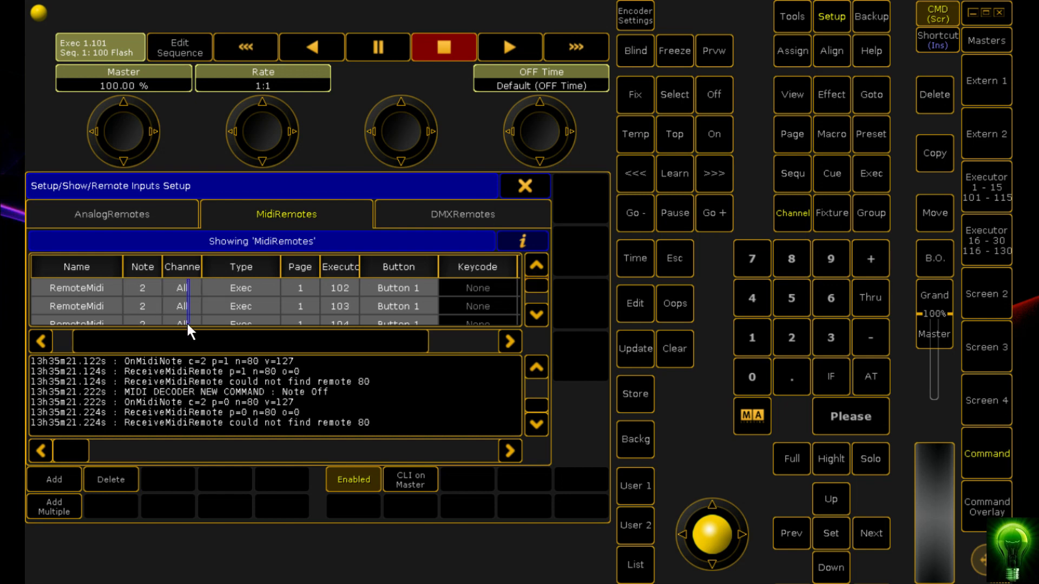
{"action": "scroll", "coordinate": [186, 321], "scroll_direction": "down", "scroll_amount": 5}
{"action": "left_click", "coordinate": [181, 295]}
{"action": "left_click", "coordinate": [180, 295]}
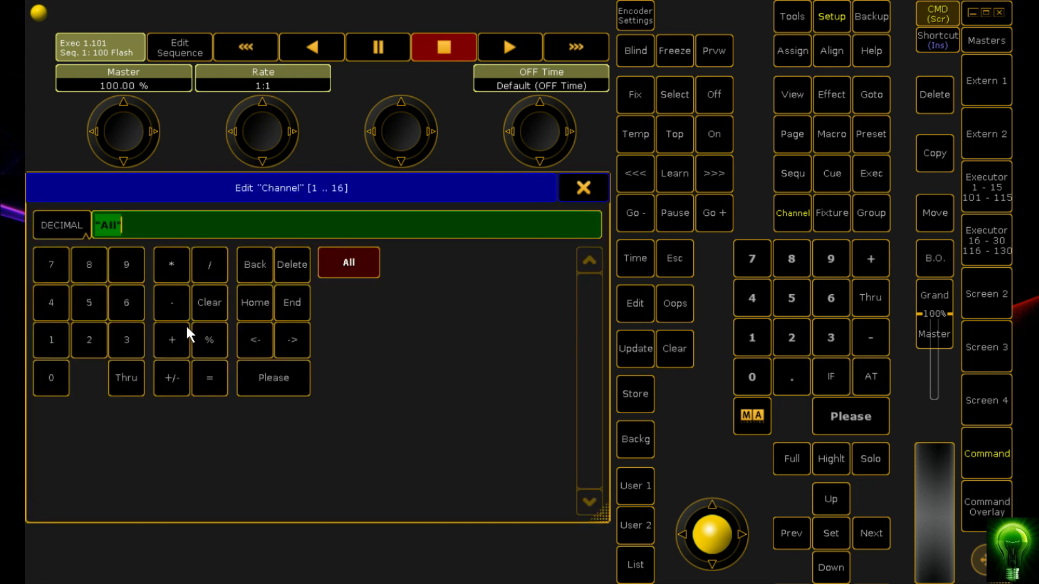
{"action": "left_click", "coordinate": [89, 336]}
{"action": "left_click", "coordinate": [290, 378]}
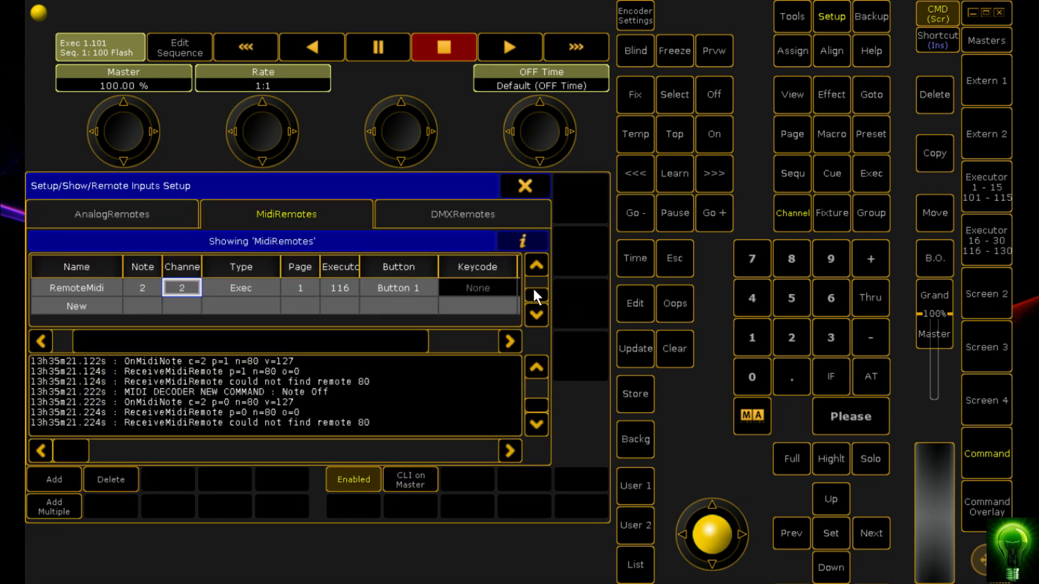
{"action": "scroll", "coordinate": [532, 287], "scroll_direction": "up", "scroll_amount": 5}
{"action": "left_click", "coordinate": [144, 281]}
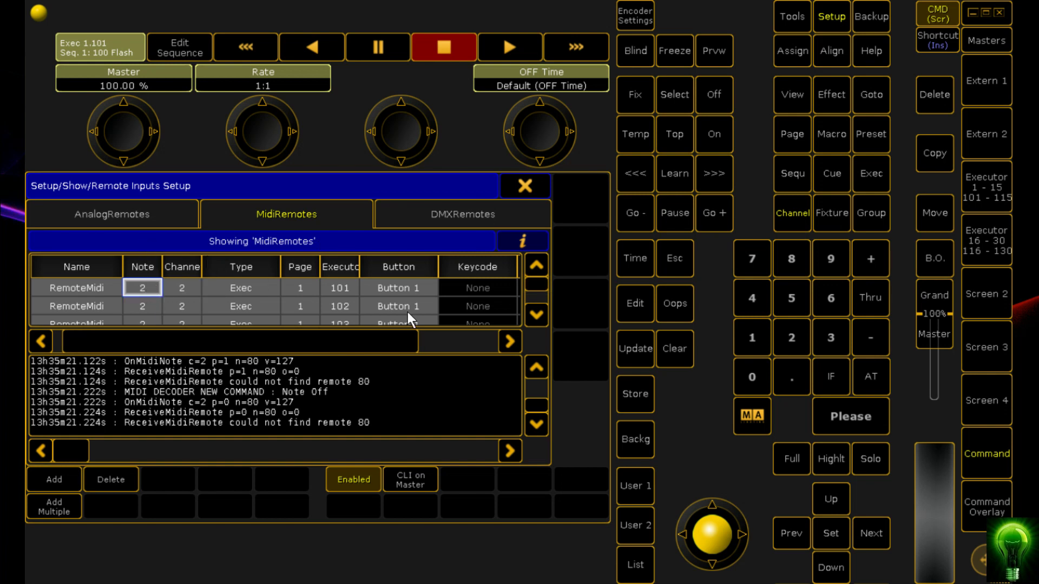
- Give executors 101 and 102's remotes notes 80 and 81
{"action": "left_click", "coordinate": [136, 287]}
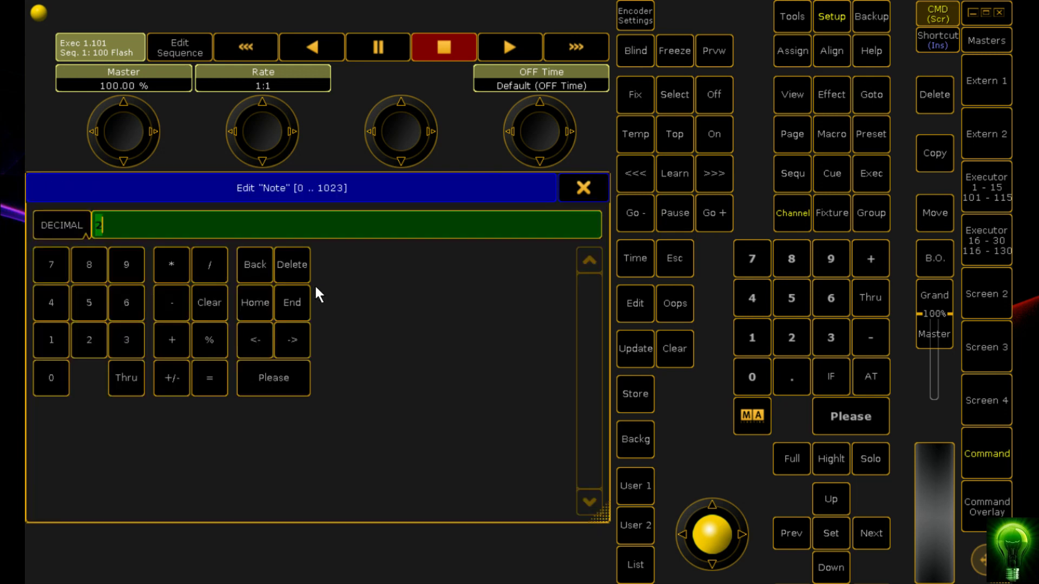
{"action": "left_click", "coordinate": [88, 264]}
{"action": "left_click", "coordinate": [61, 376]}
{"action": "left_click", "coordinate": [268, 379]}
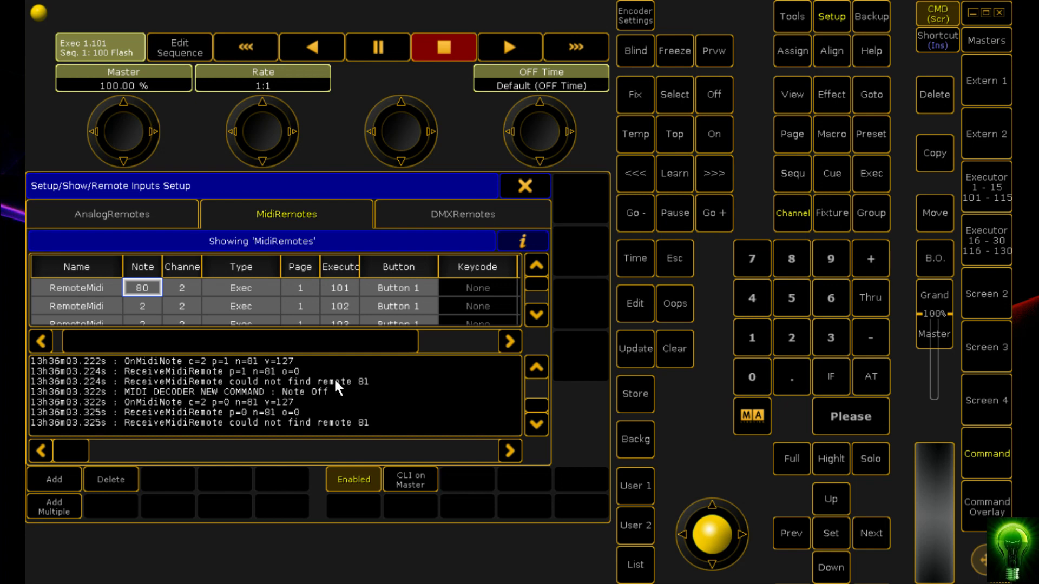
{"action": "left_click", "coordinate": [145, 306]}
{"action": "left_click", "coordinate": [89, 264]}
{"action": "left_click", "coordinate": [48, 341]}
{"action": "left_click", "coordinate": [264, 387]}
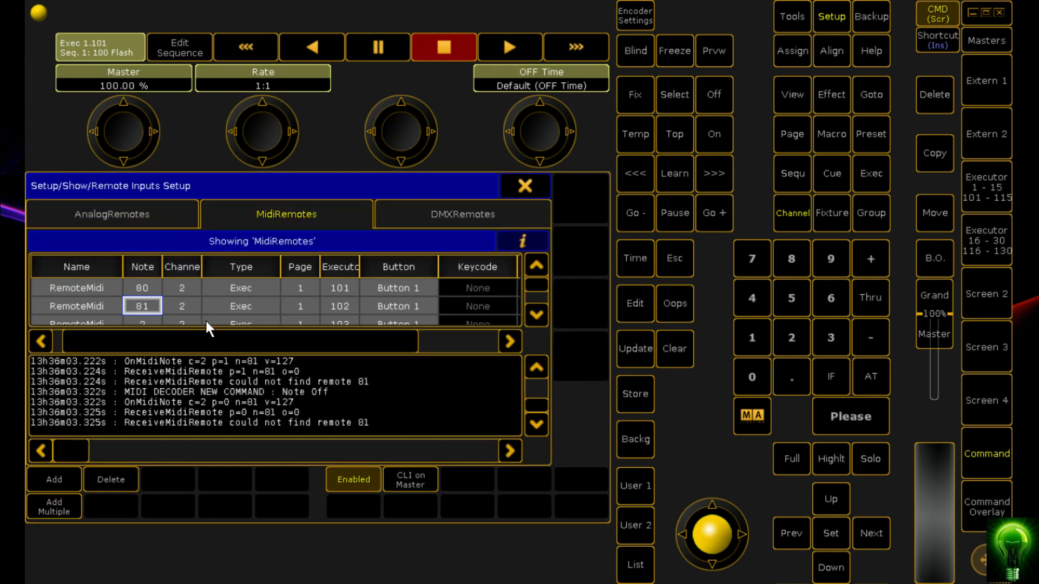
- Give executors 103 and 104's remotes notes 82 and 83
{"action": "left_click", "coordinate": [139, 320]}
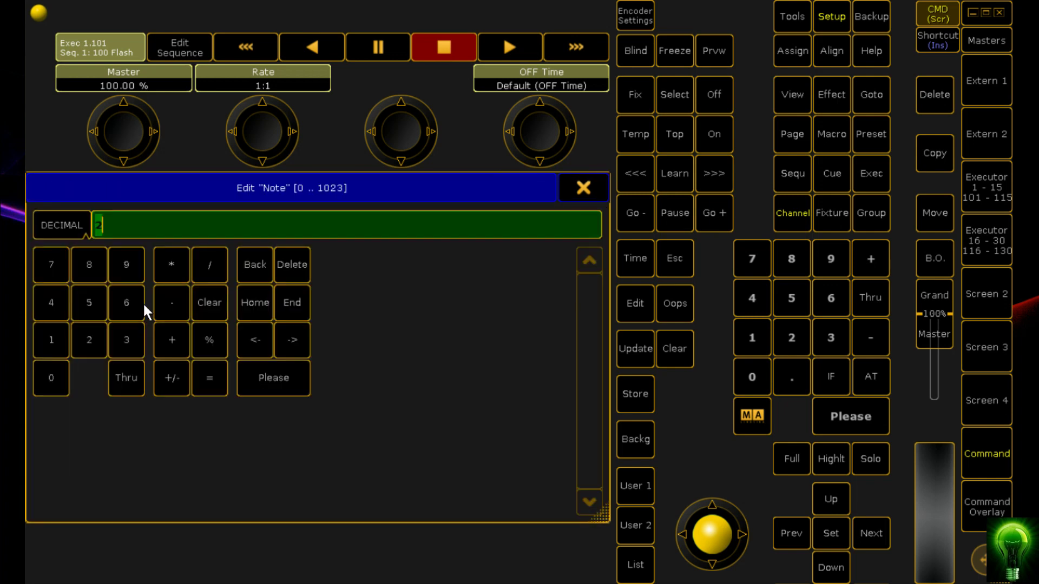
{"action": "left_click", "coordinate": [90, 264]}
{"action": "left_click", "coordinate": [90, 340]}
{"action": "left_click", "coordinate": [252, 386]}
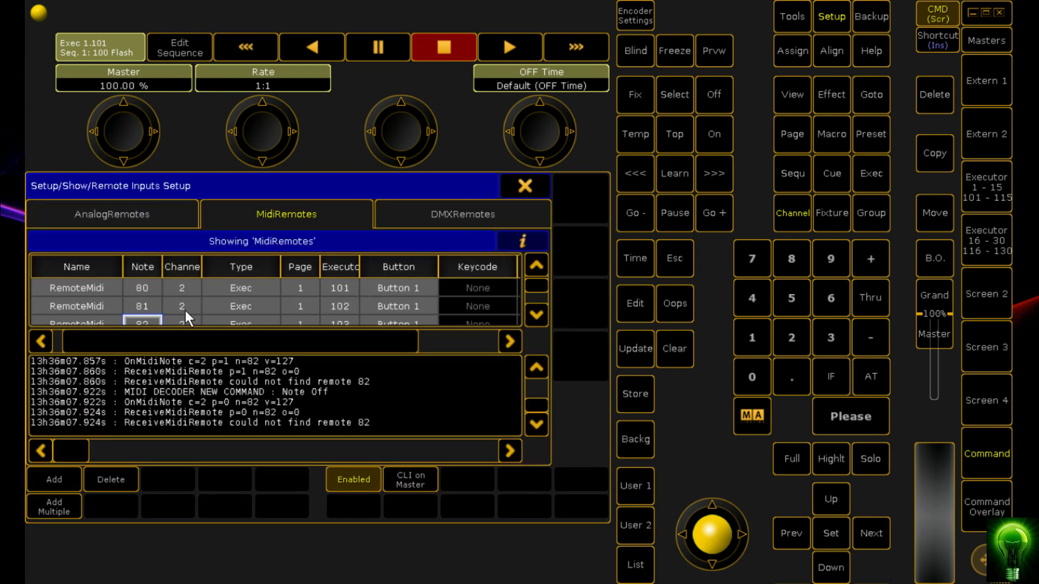
{"action": "left_click", "coordinate": [138, 306]}
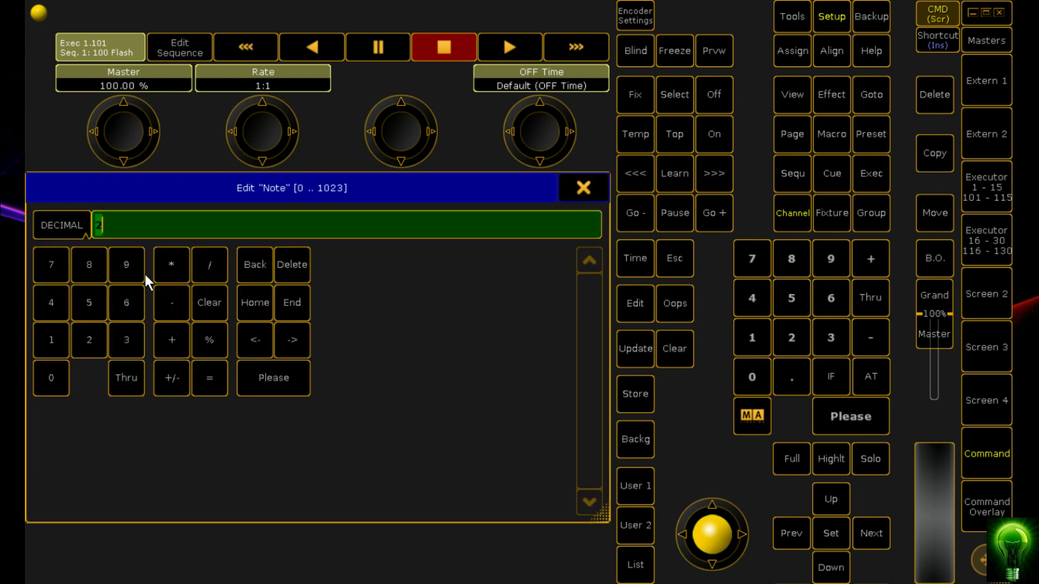
{"action": "type", "text": "83"}
{"action": "key", "text": "Return"}
- Give executors 105 and 106's remotes notes 76 and 77
{"action": "scroll", "coordinate": [158, 308], "scroll_direction": "down", "scroll_amount": 1}
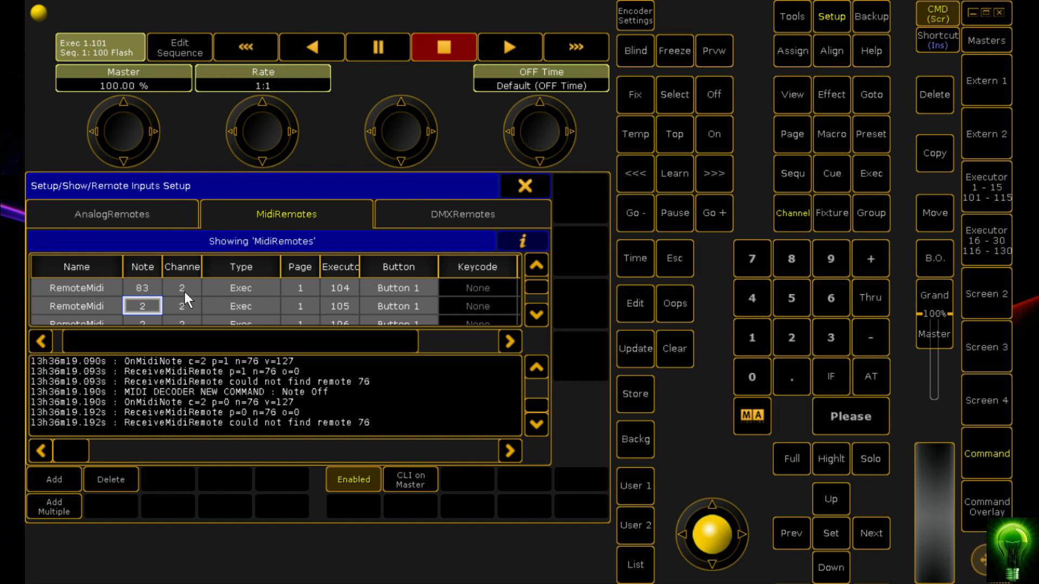
{"action": "left_click", "coordinate": [142, 311]}
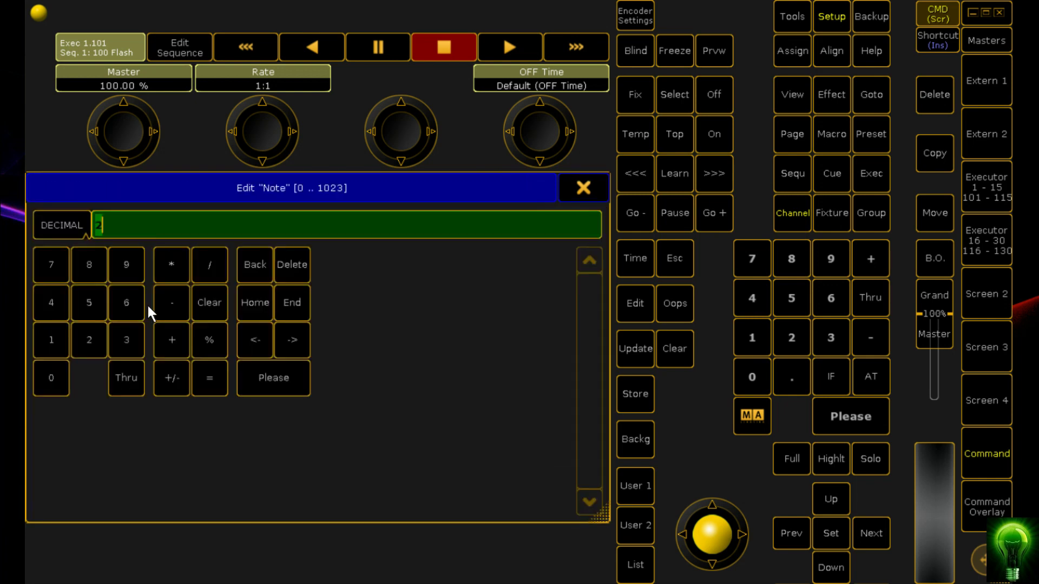
{"action": "left_click", "coordinate": [54, 273]}
{"action": "left_click", "coordinate": [115, 305]}
{"action": "left_click", "coordinate": [239, 371]}
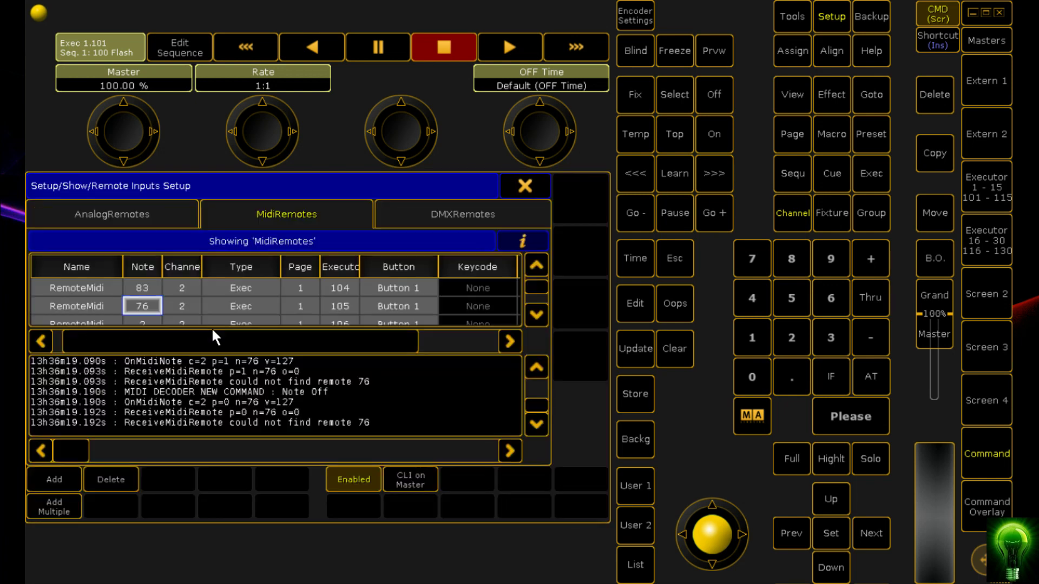
{"action": "left_click", "coordinate": [160, 308]}
{"action": "left_click", "coordinate": [52, 271]}
{"action": "left_click", "coordinate": [52, 271]}
{"action": "left_click", "coordinate": [304, 387]}
- Give executors 107 and 108's remotes notes 78 and 79
{"action": "left_click", "coordinate": [150, 311]}
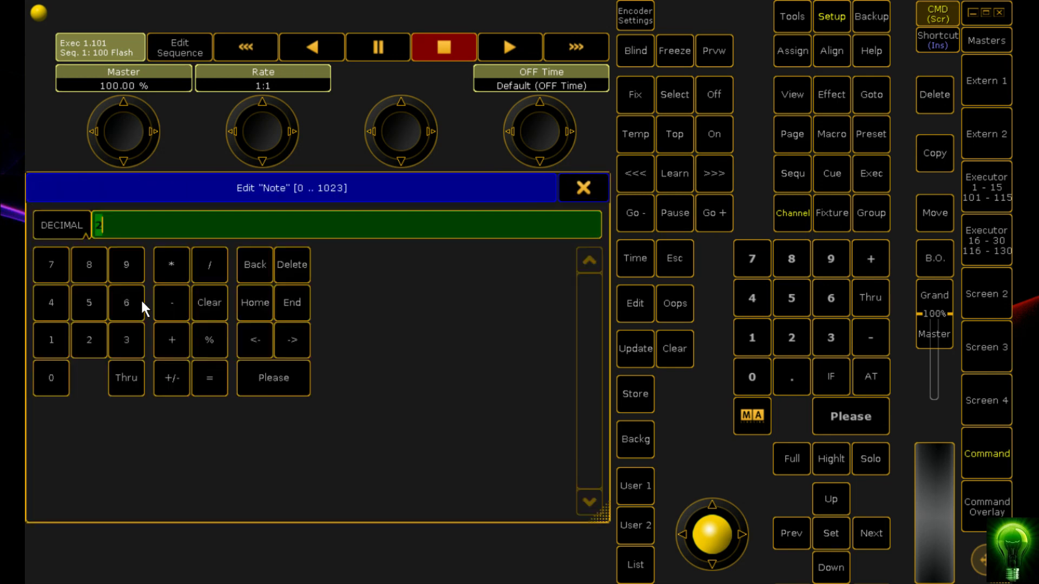
{"action": "left_click", "coordinate": [51, 257]}
{"action": "left_click", "coordinate": [80, 260]}
{"action": "left_click", "coordinate": [271, 388]}
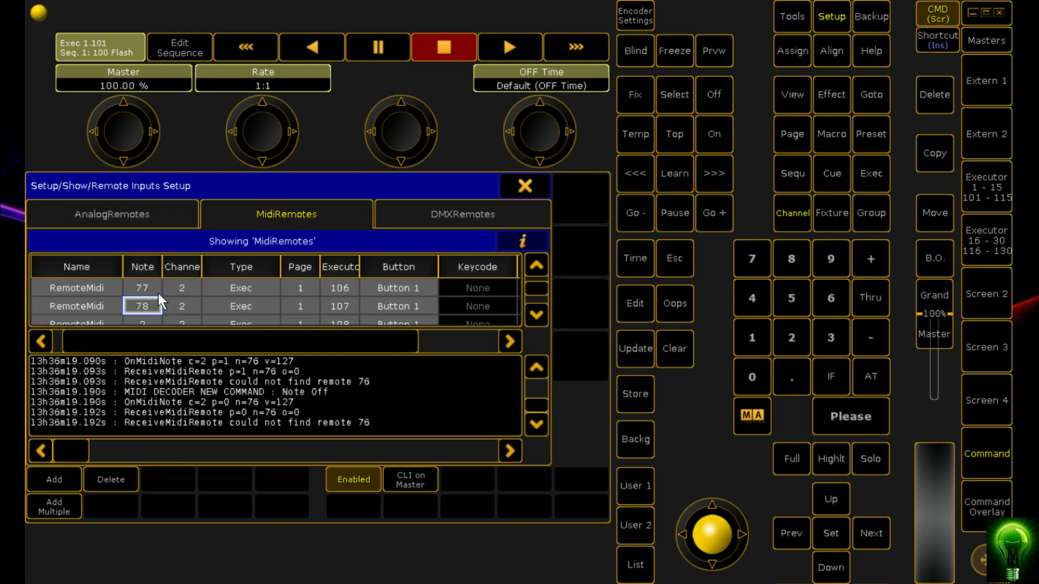
{"action": "left_click", "coordinate": [139, 307]}
{"action": "left_click", "coordinate": [47, 273]}
{"action": "left_click", "coordinate": [122, 261]}
{"action": "left_click", "coordinate": [258, 368]}
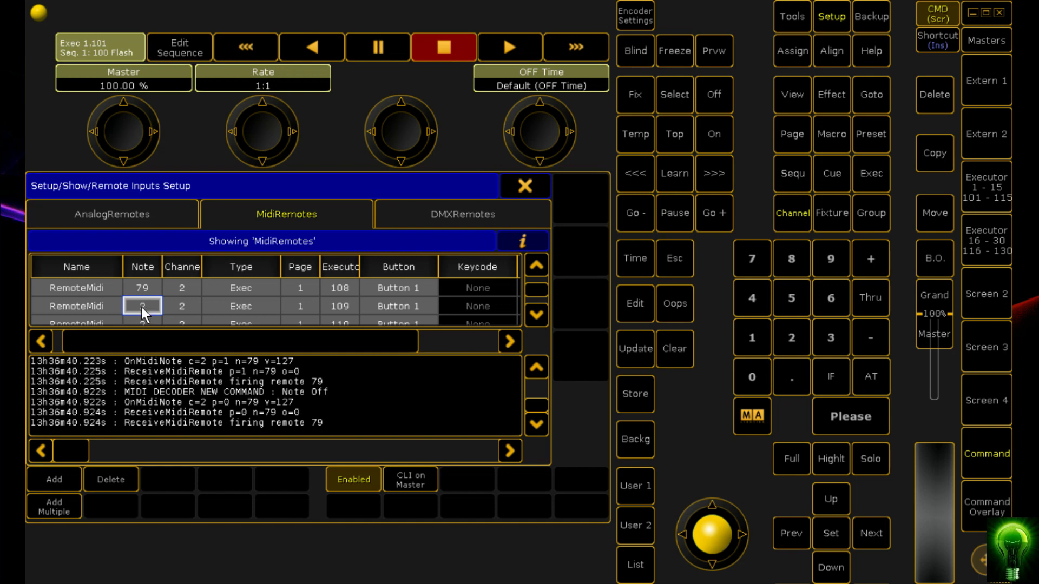
- Give executors 109 and 110's remotes notes 72 and 73
{"action": "left_click", "coordinate": [141, 306]}
{"action": "left_click", "coordinate": [59, 278]}
{"action": "left_click", "coordinate": [89, 346]}
{"action": "left_click", "coordinate": [269, 377]}
{"action": "left_click", "coordinate": [144, 304]}
{"action": "left_click", "coordinate": [51, 267]}
{"action": "left_click", "coordinate": [125, 331]}
{"action": "left_click", "coordinate": [251, 374]}
- Give executors 111 and 112's remotes notes 74 and 75
{"action": "left_click", "coordinate": [144, 306]}
{"action": "left_click", "coordinate": [51, 265]}
{"action": "left_click", "coordinate": [52, 303]}
{"action": "left_click", "coordinate": [271, 381]}
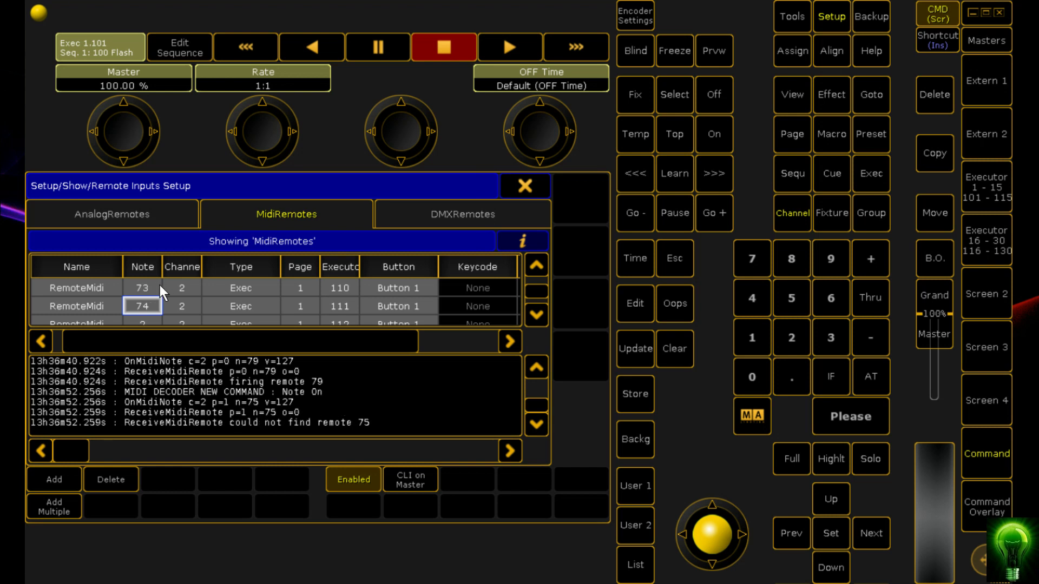
{"action": "left_click", "coordinate": [131, 306]}
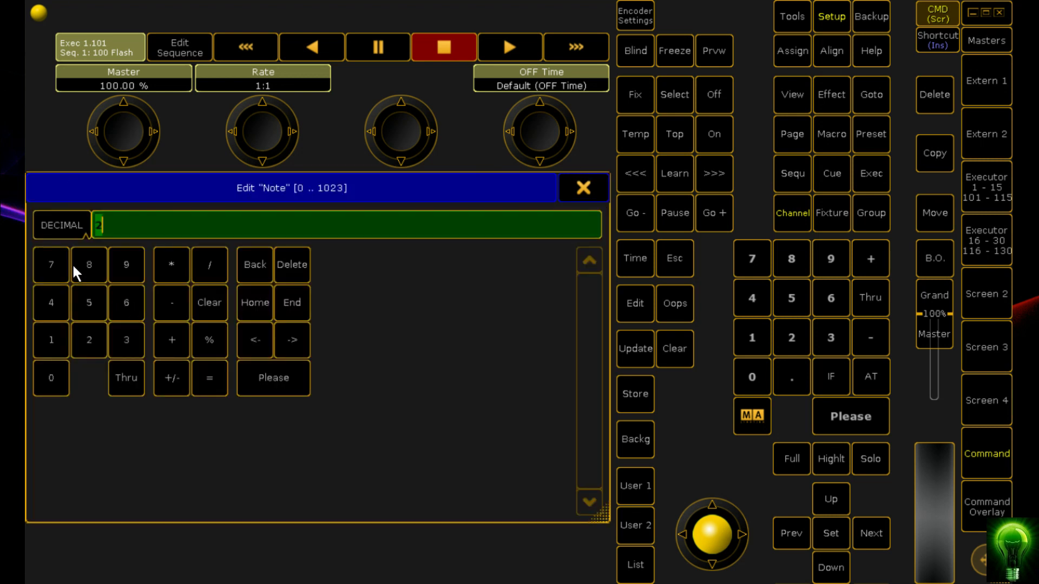
{"action": "left_click", "coordinate": [43, 268]}
{"action": "left_click", "coordinate": [90, 292]}
{"action": "left_click", "coordinate": [259, 377]}
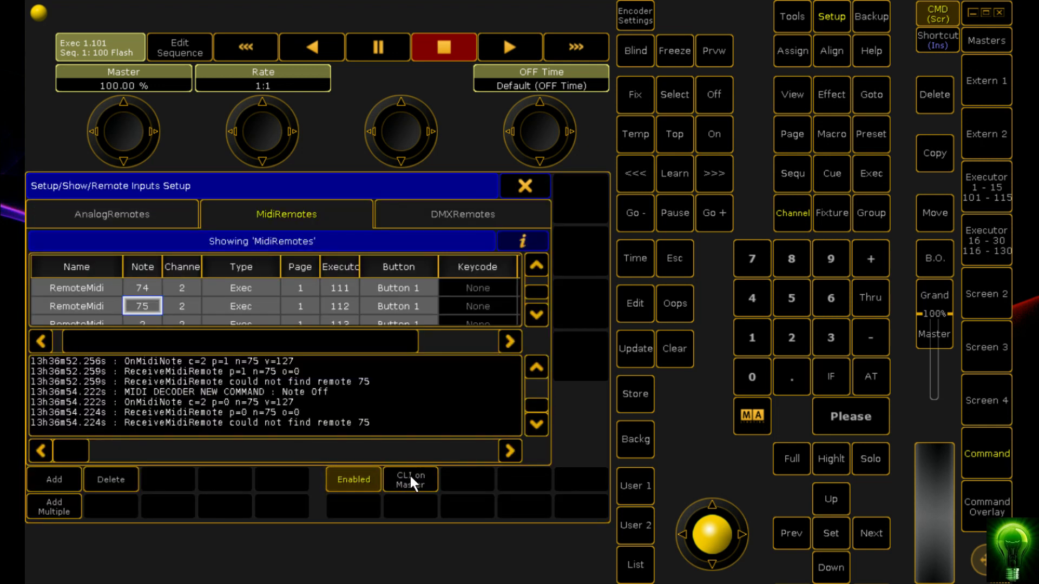
{"action": "scroll", "coordinate": [145, 299], "scroll_direction": "down", "scroll_amount": 1}
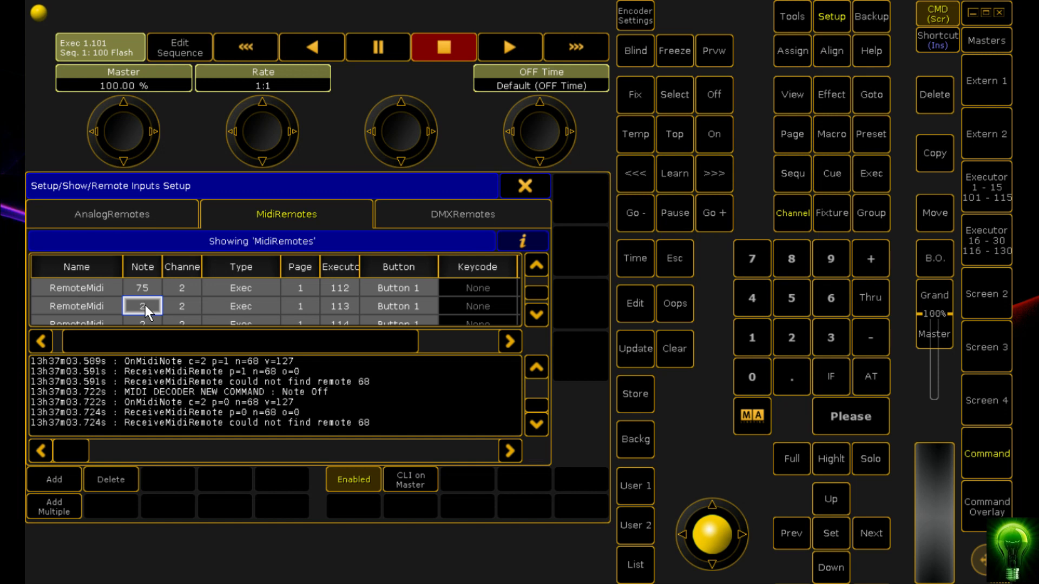
- Give executors 113 and 114's remotes notes 68 and 69
{"action": "left_click", "coordinate": [145, 305]}
{"action": "left_click", "coordinate": [125, 306]}
{"action": "left_click", "coordinate": [89, 264]}
{"action": "left_click", "coordinate": [283, 381]}
{"action": "left_click", "coordinate": [141, 301]}
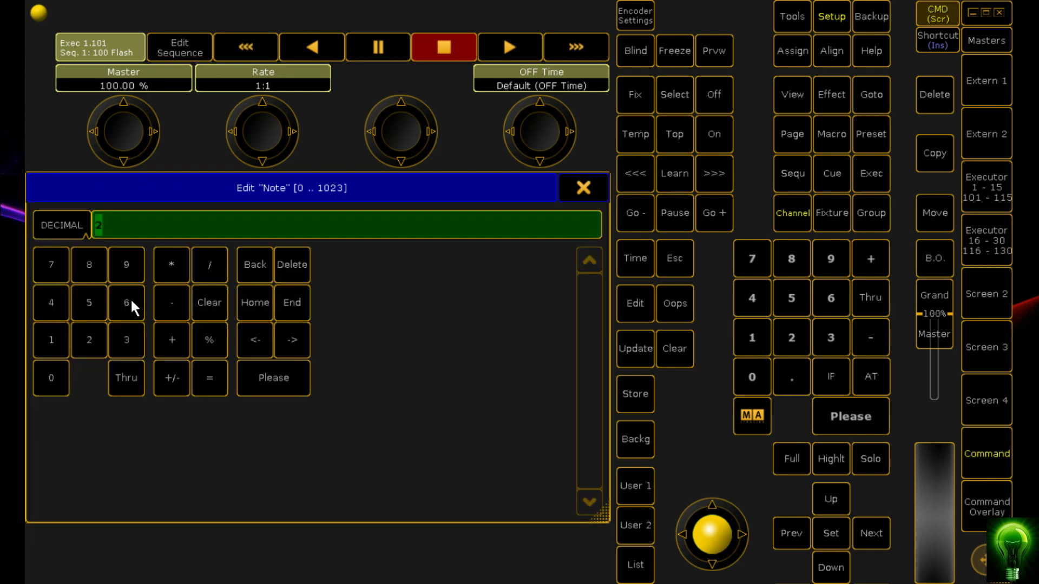
{"action": "left_click", "coordinate": [126, 303]}
{"action": "left_click", "coordinate": [126, 265]}
{"action": "left_click", "coordinate": [274, 378]}
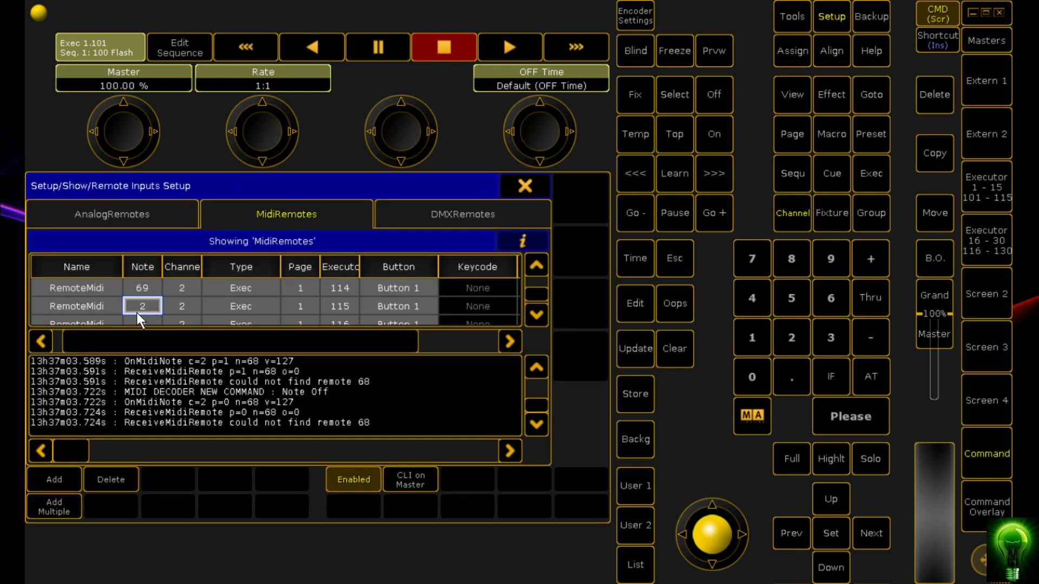
- Give executors 115 and 116's remotes notes 70 and 71
{"action": "left_click", "coordinate": [141, 307]}
{"action": "left_click", "coordinate": [46, 263]}
{"action": "left_click", "coordinate": [51, 378]}
{"action": "left_click", "coordinate": [264, 391]}
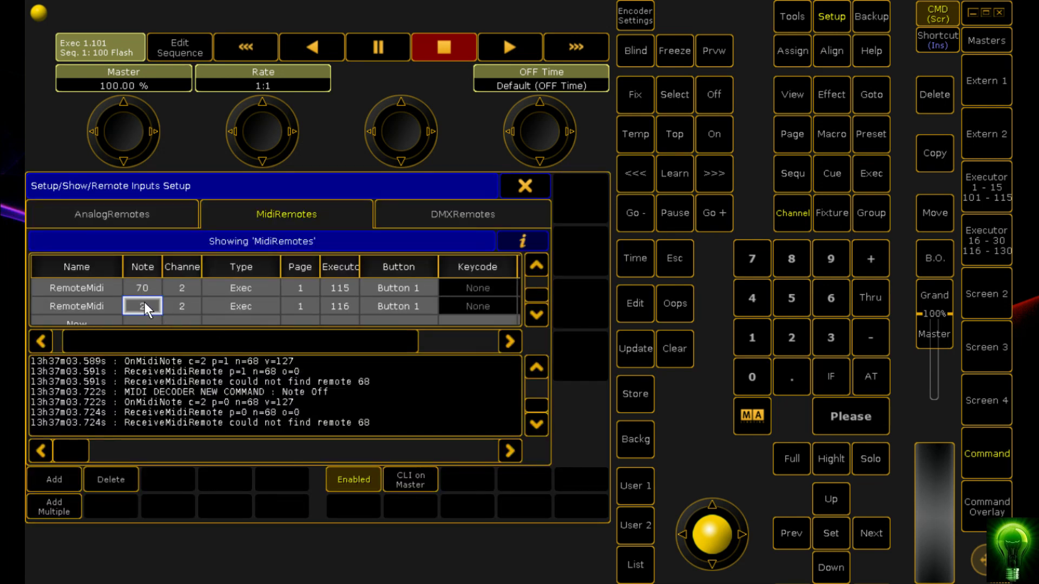
{"action": "left_click", "coordinate": [144, 308]}
{"action": "left_click", "coordinate": [46, 263]}
{"action": "left_click", "coordinate": [47, 345]}
{"action": "left_click", "coordinate": [264, 373]}
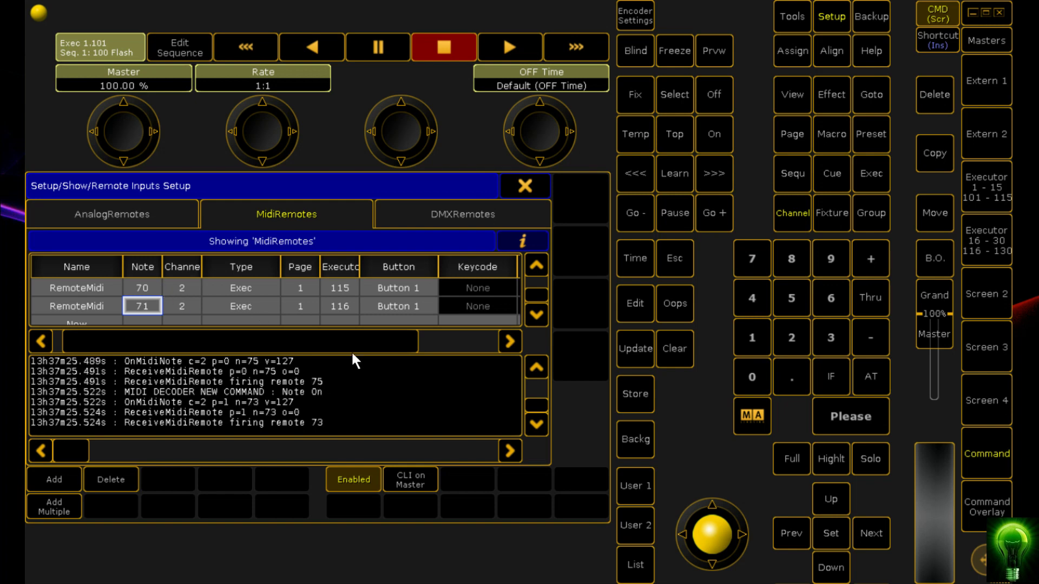
- Return to the executor buttons 101–190 view and turn off executors 108, 109, 112 and 116
{"action": "left_click", "coordinate": [524, 186]}
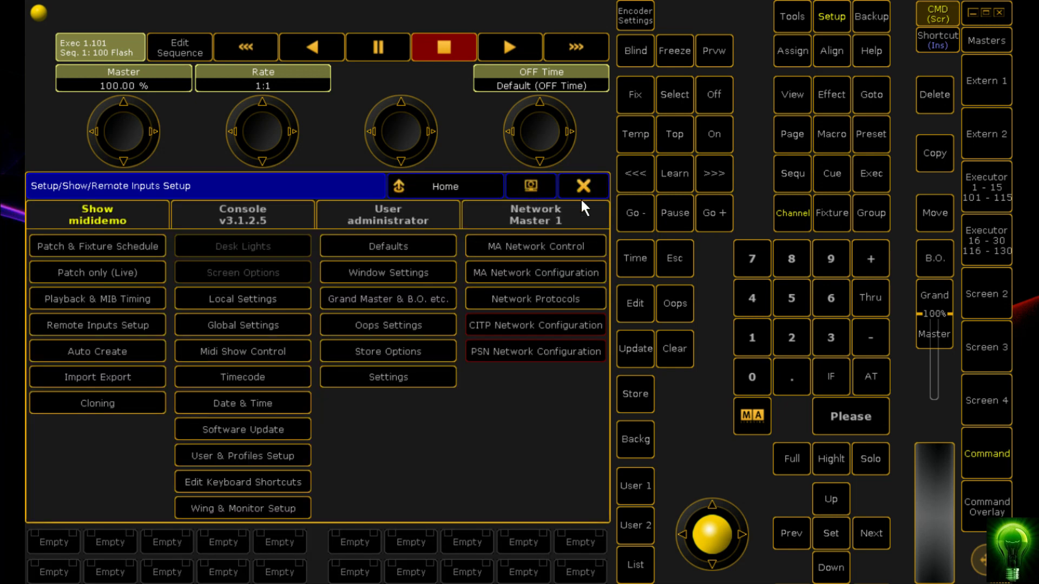
{"action": "left_click", "coordinate": [993, 281]}
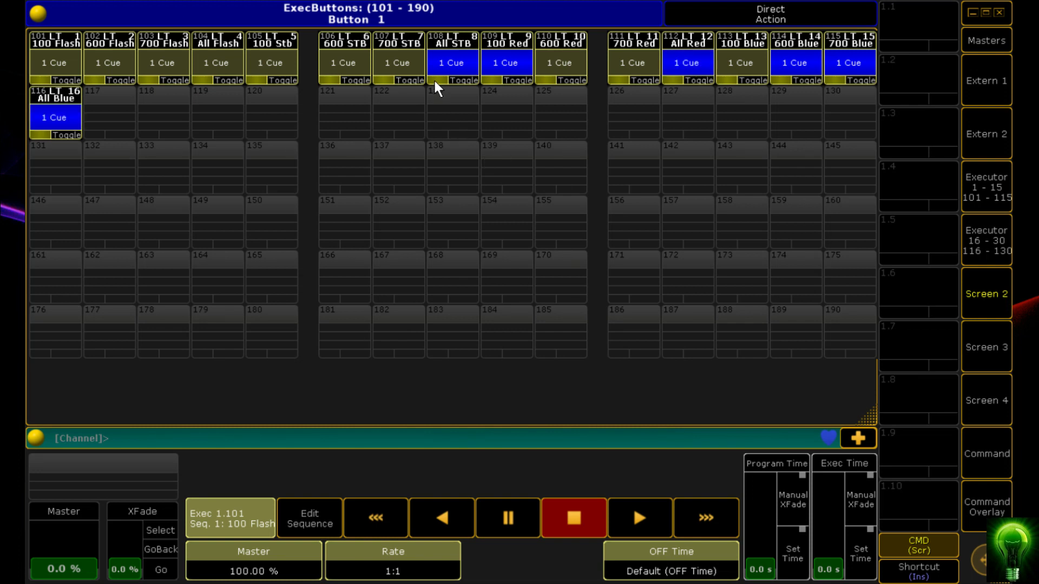
{"action": "left_click", "coordinate": [466, 77]}
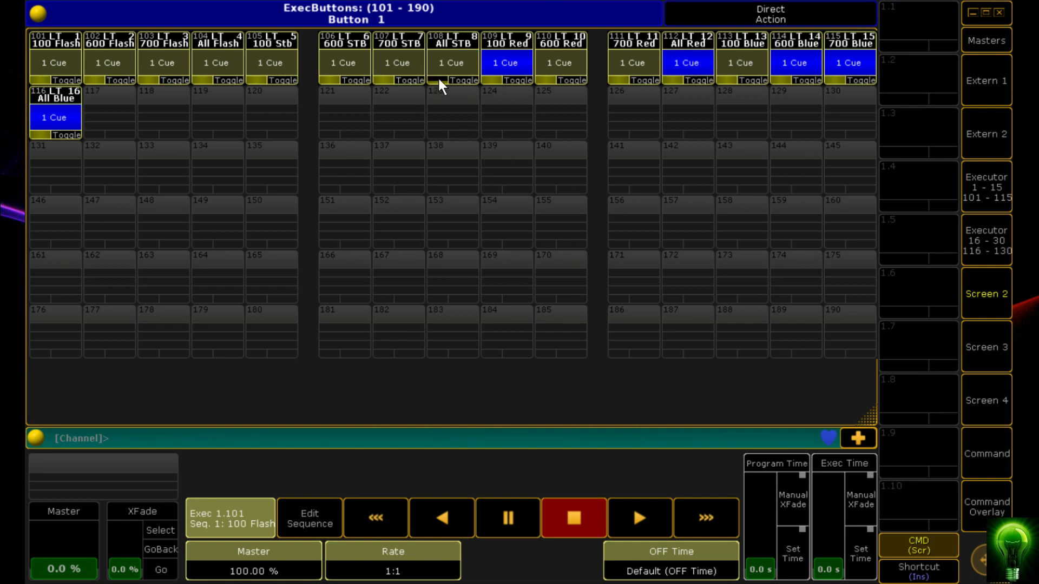
{"action": "left_click", "coordinate": [522, 80]}
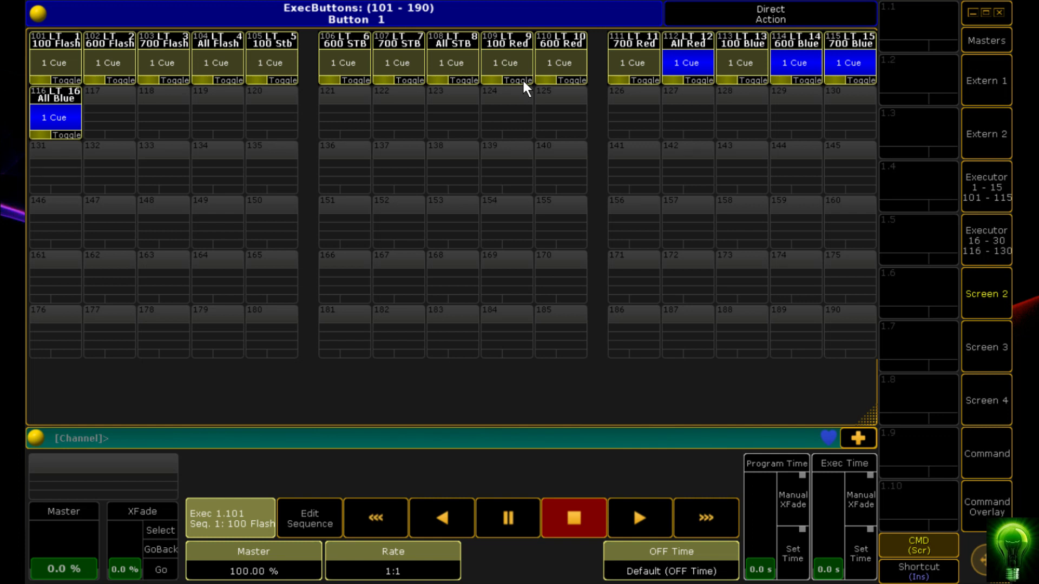
{"action": "left_click", "coordinate": [702, 81]}
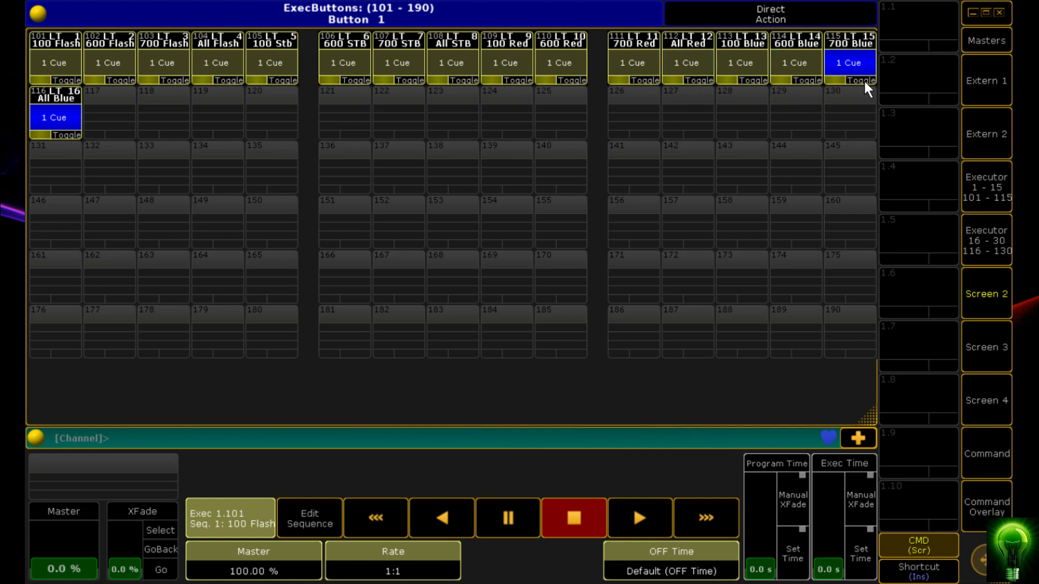
{"action": "left_click", "coordinate": [69, 135]}
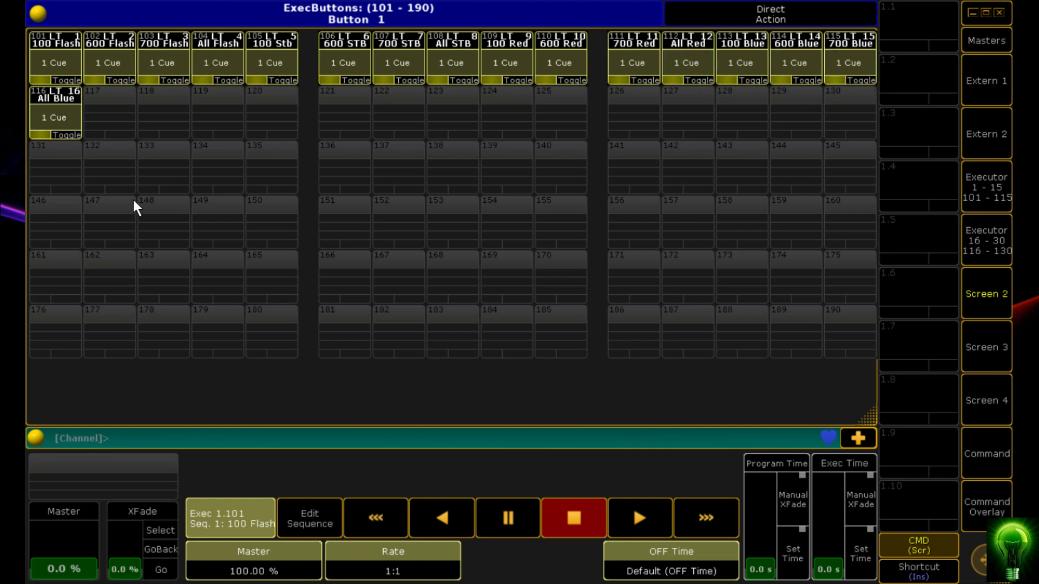